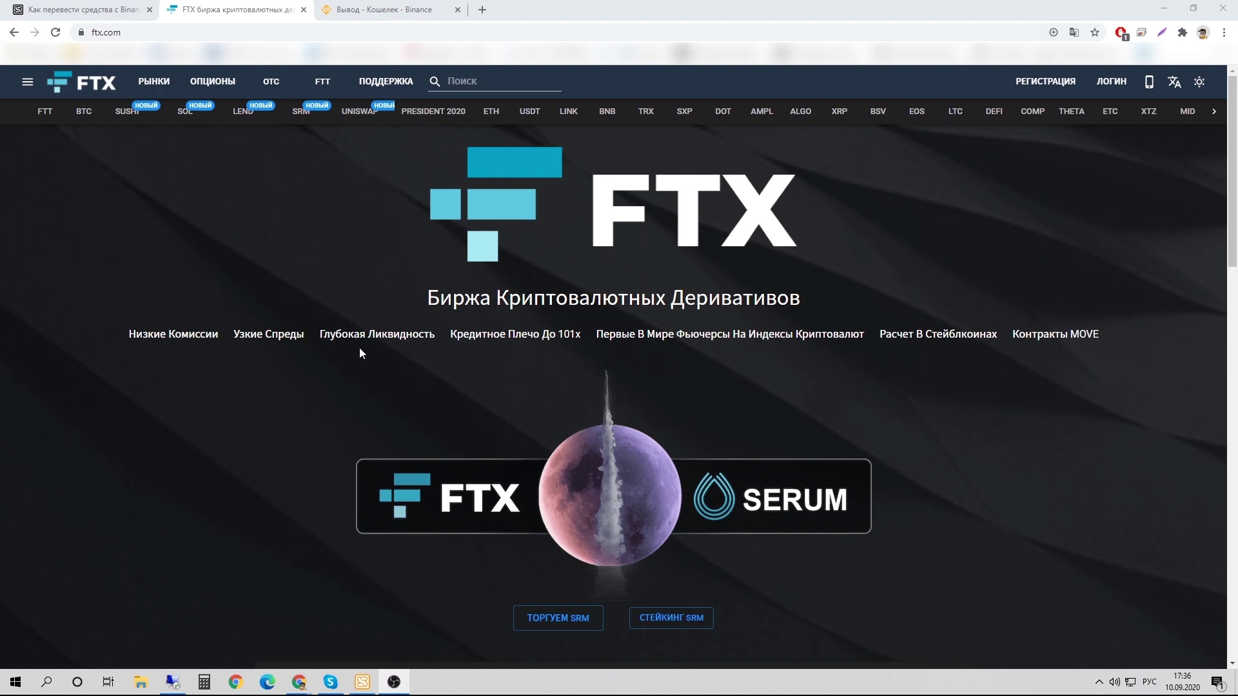
# Step: Log in to FTX with the account e-mail and password, then enter the two-factor code
pyautogui.moveTo(243, 111)
pyautogui.click(1109, 84)
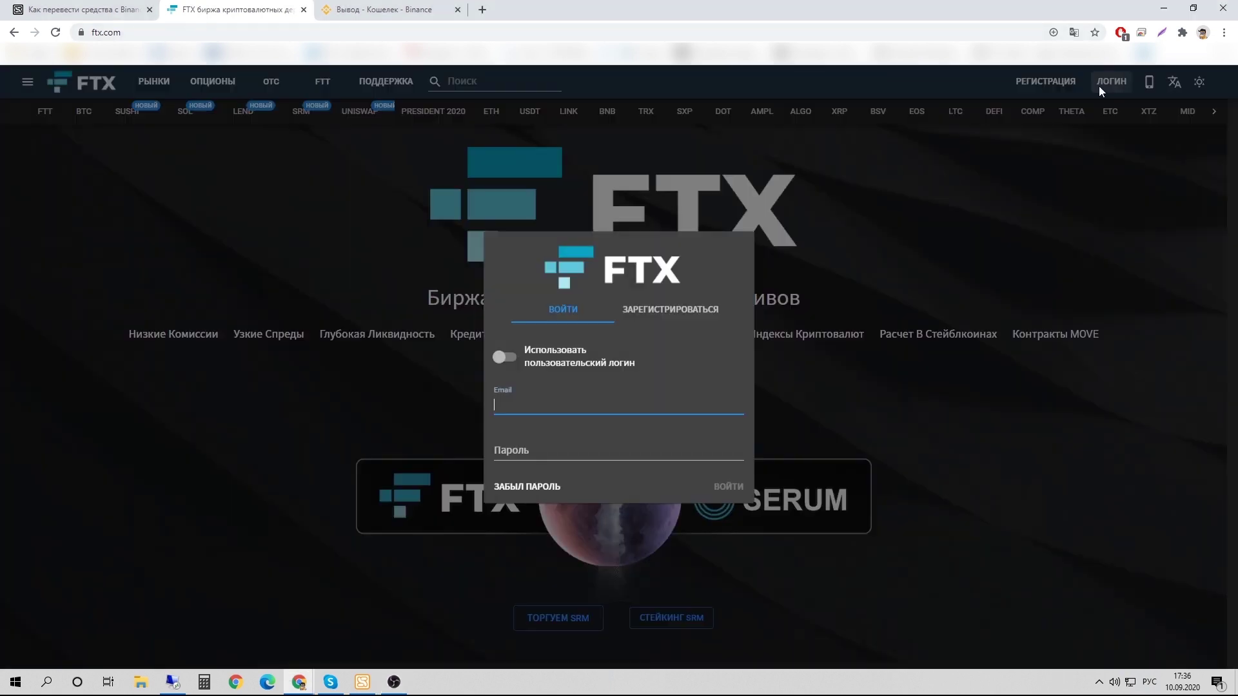
pyautogui.click(633, 447)
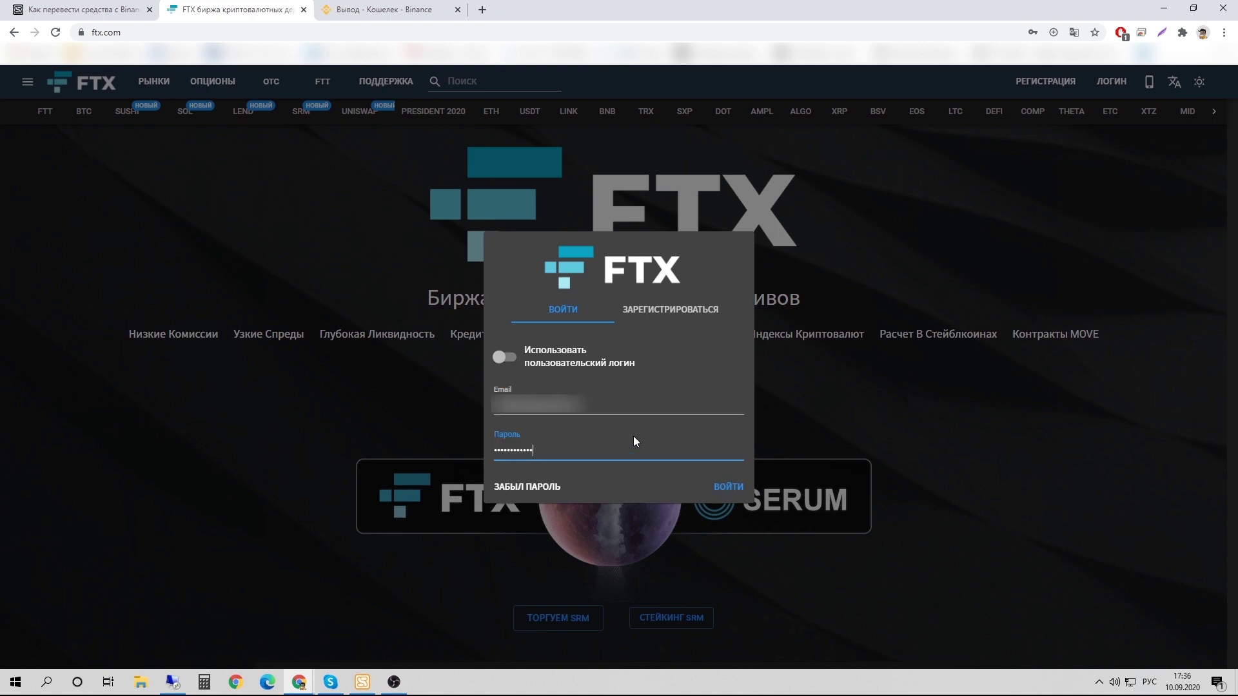
pyautogui.click(735, 490)
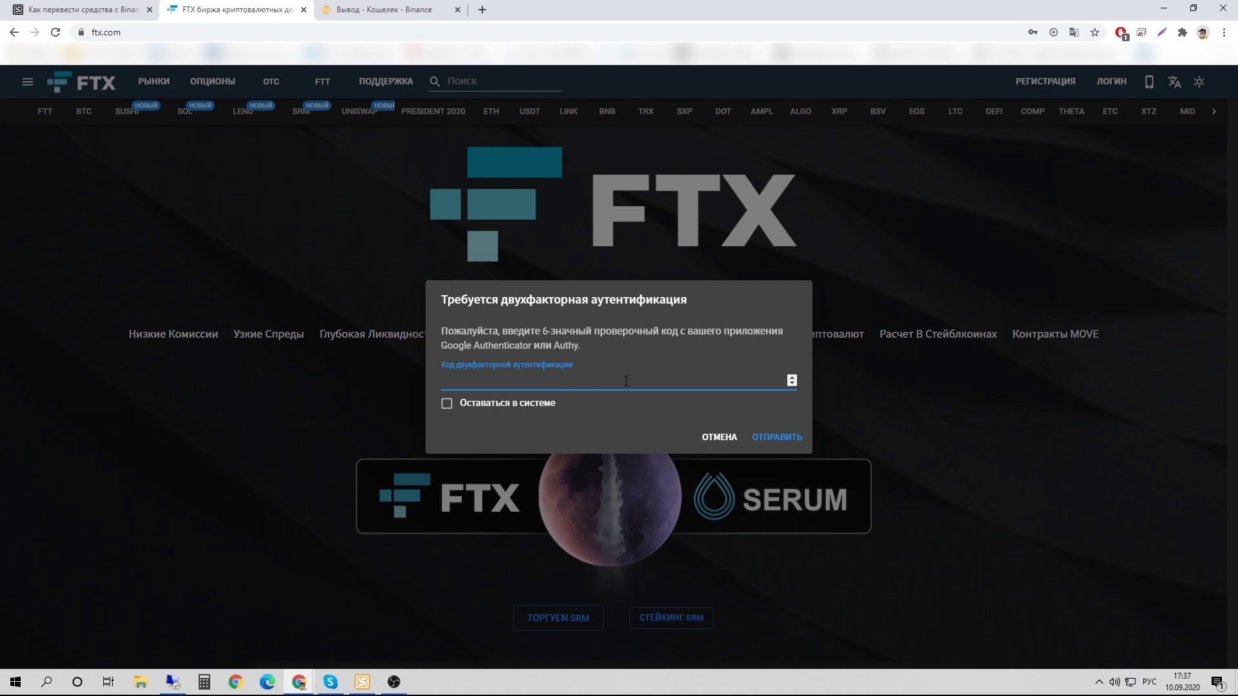
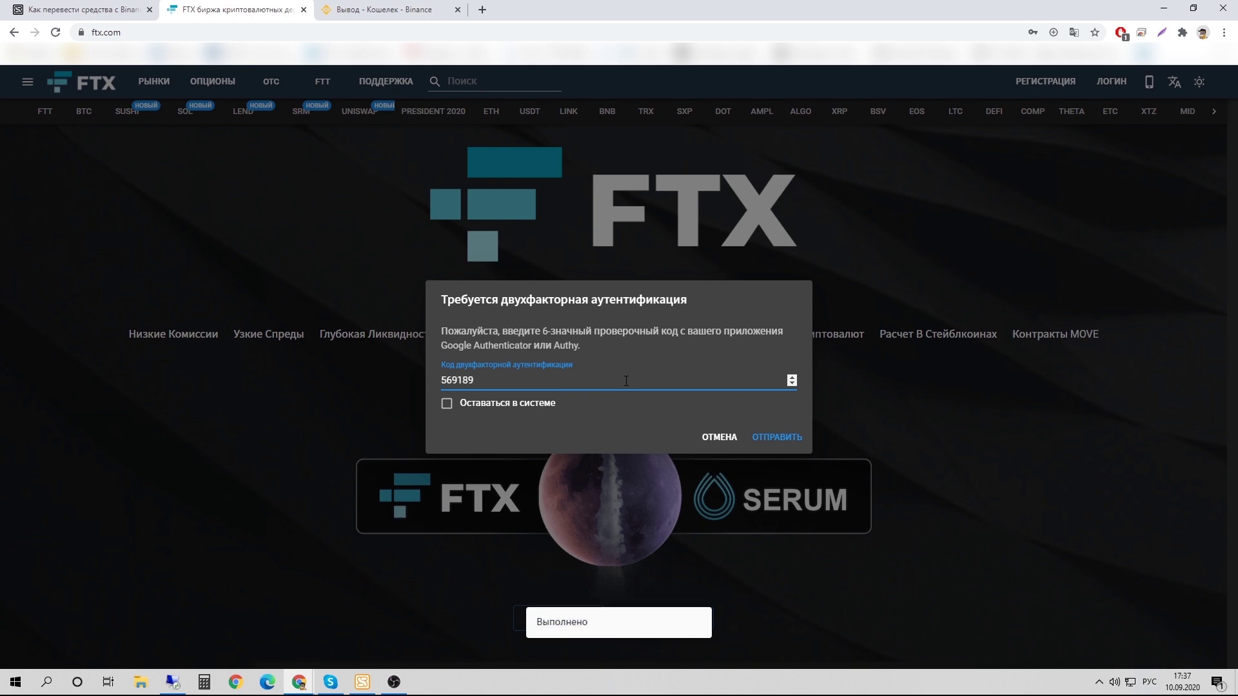
pyautogui.press('Return')
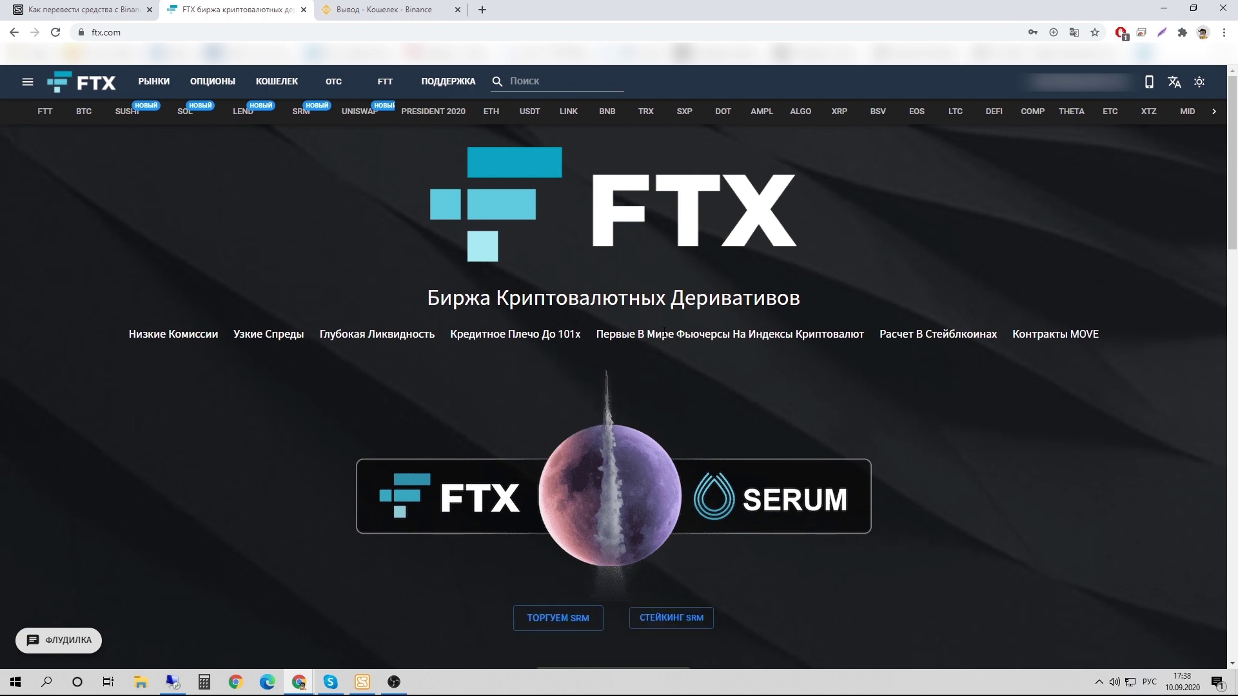
# Step: Go to the FTX Кошелек page and open the USD Tether (USDT) deposit dialog
pyautogui.click(1081, 87)
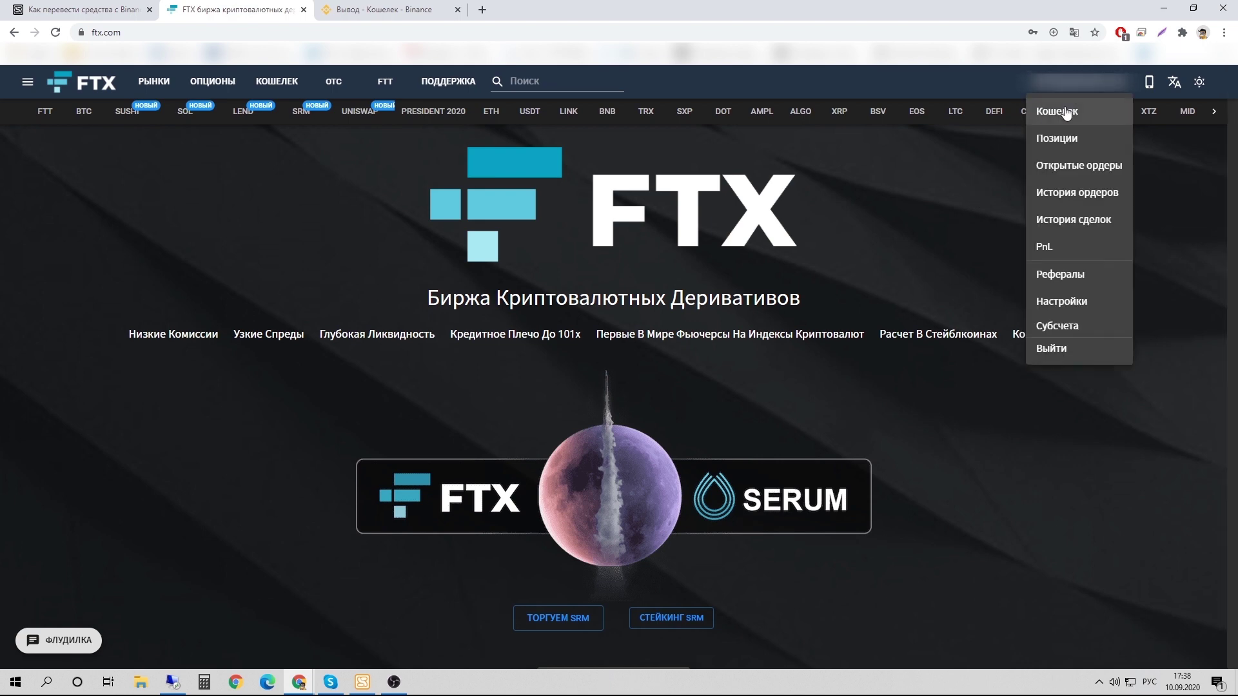
pyautogui.click(1064, 112)
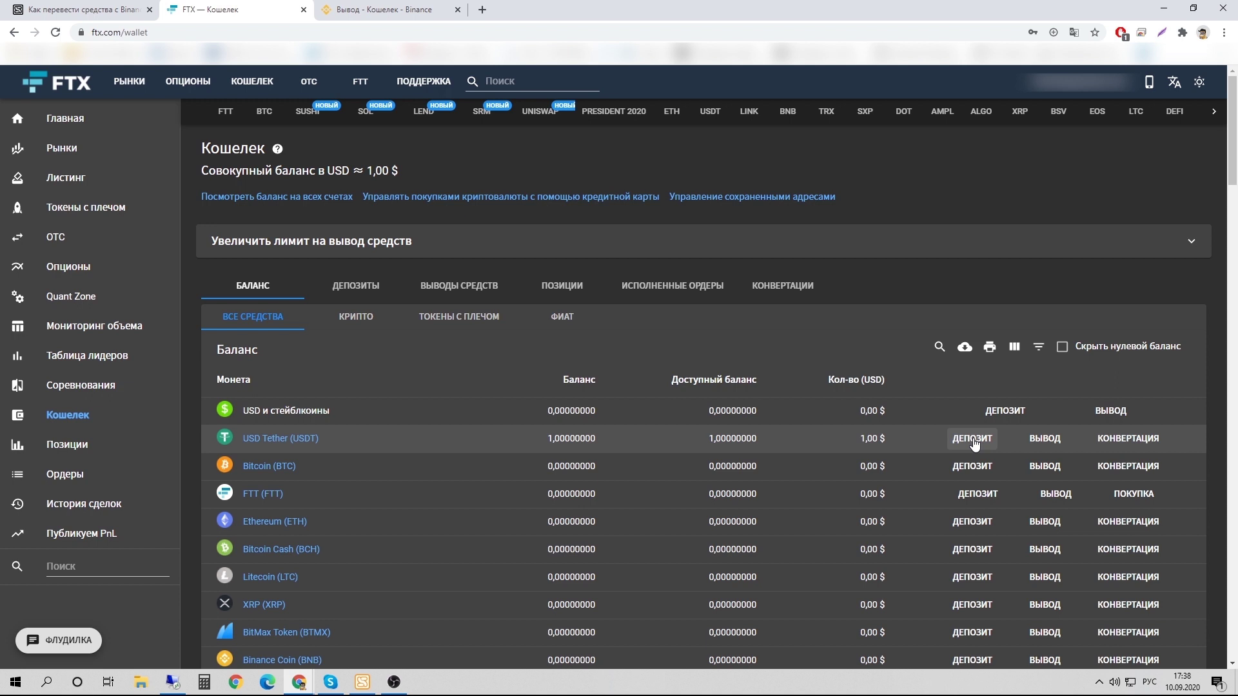
pyautogui.click(975, 440)
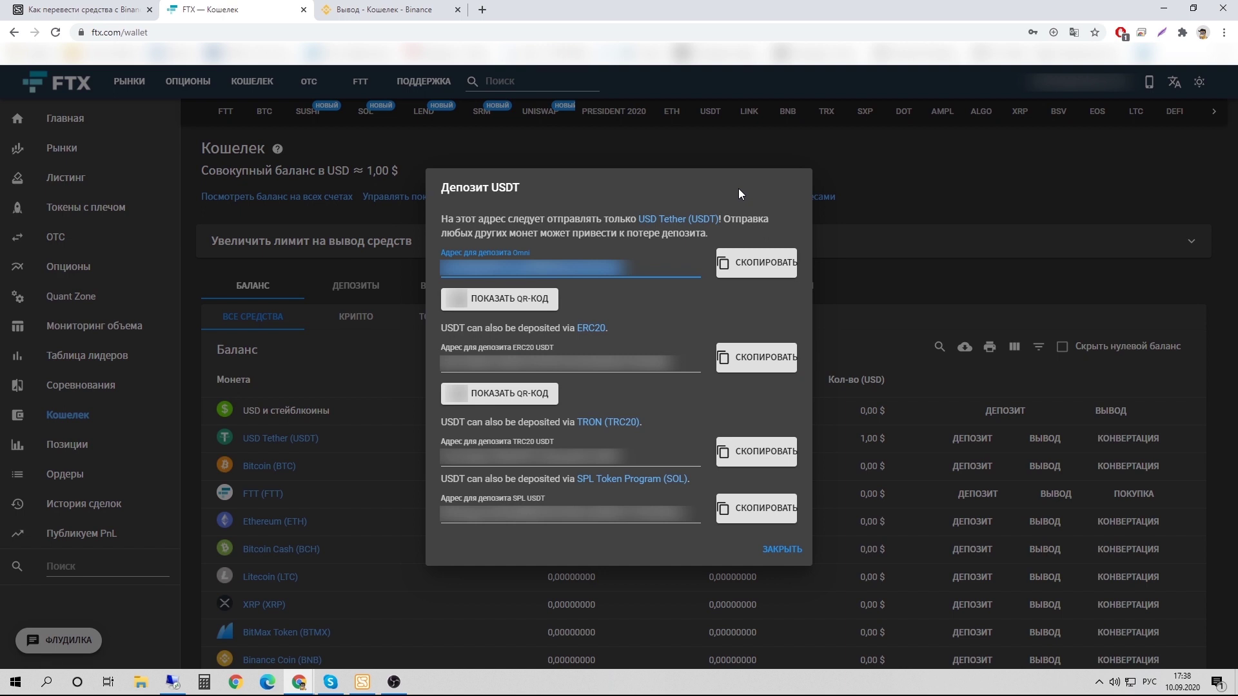
# Step: Copy the TRC20 (TRON) USDT address from FTX's Депозит USDT dialog
pyautogui.click(673, 269)
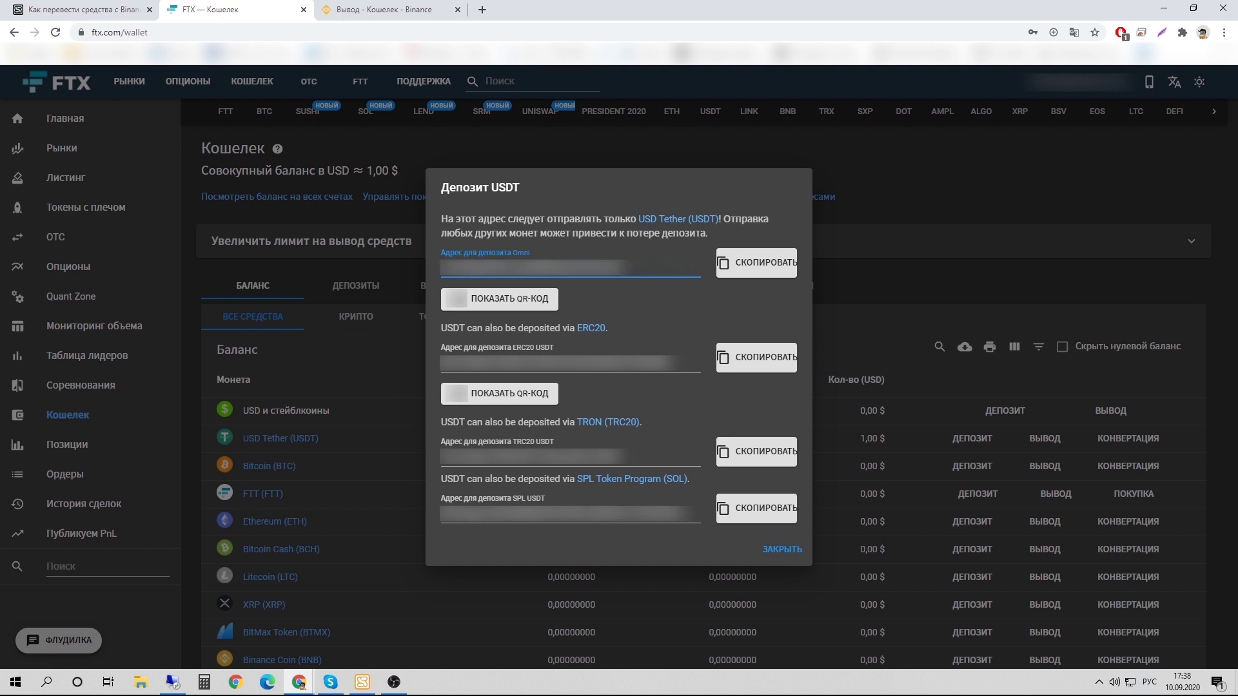
pyautogui.click(674, 363)
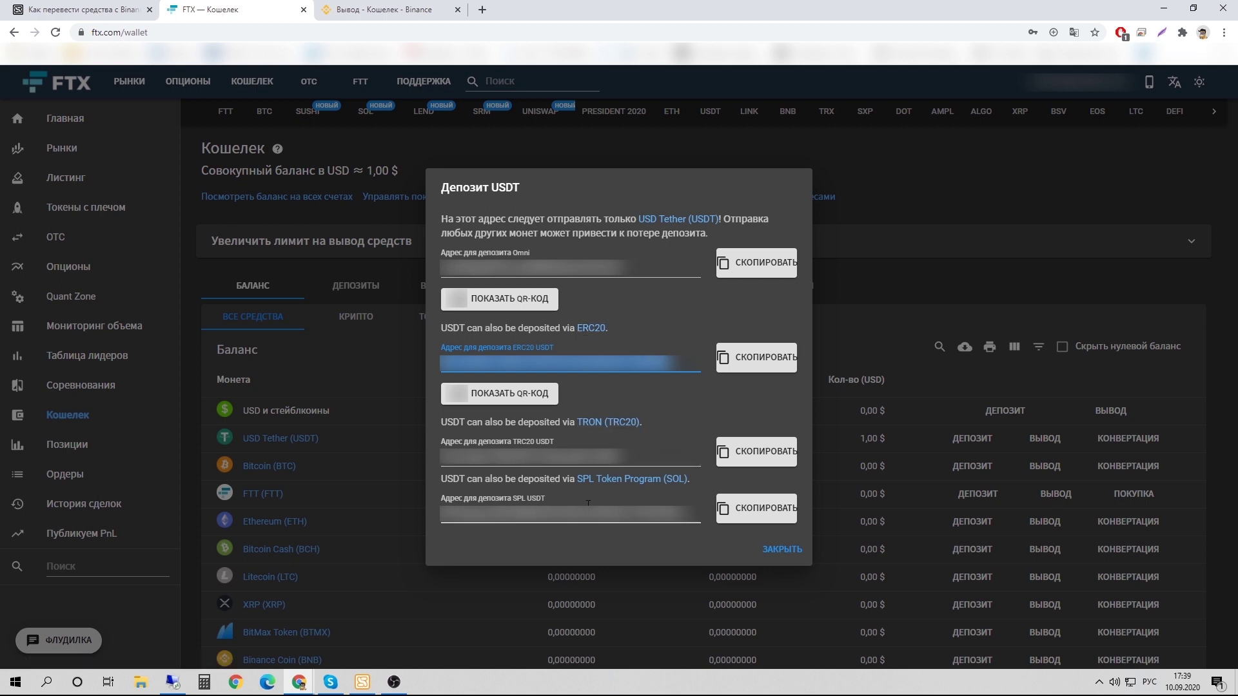
pyautogui.click(651, 457)
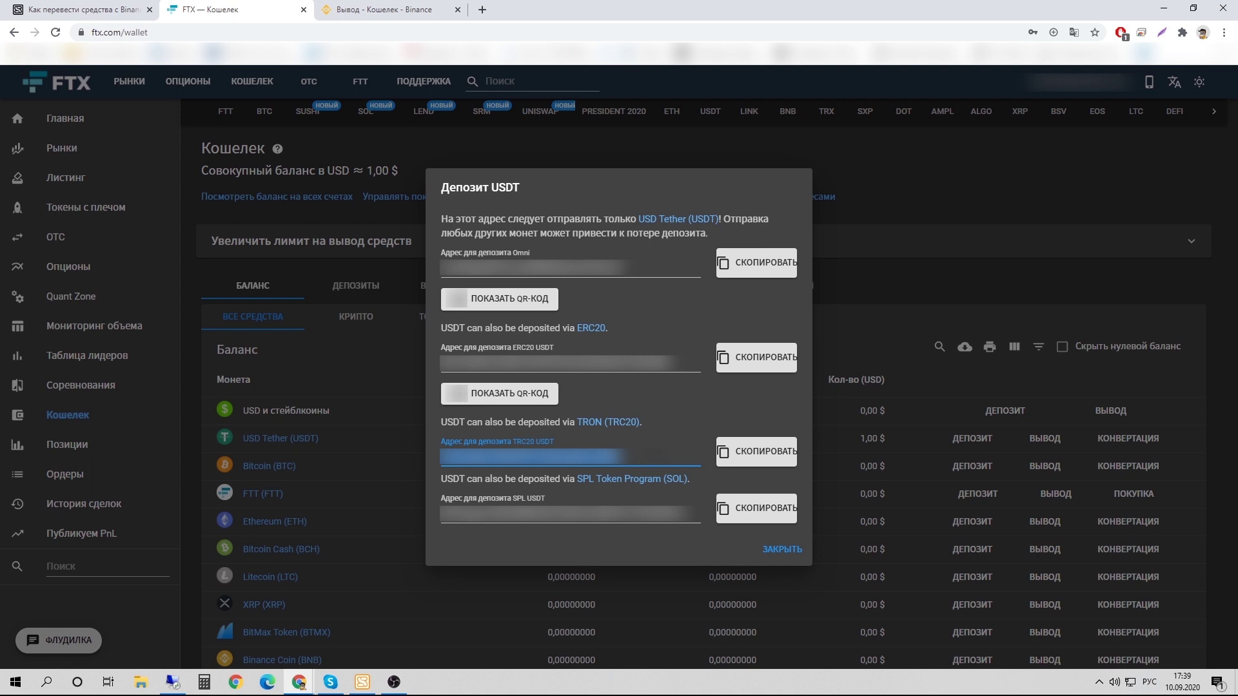
pyautogui.click(741, 462)
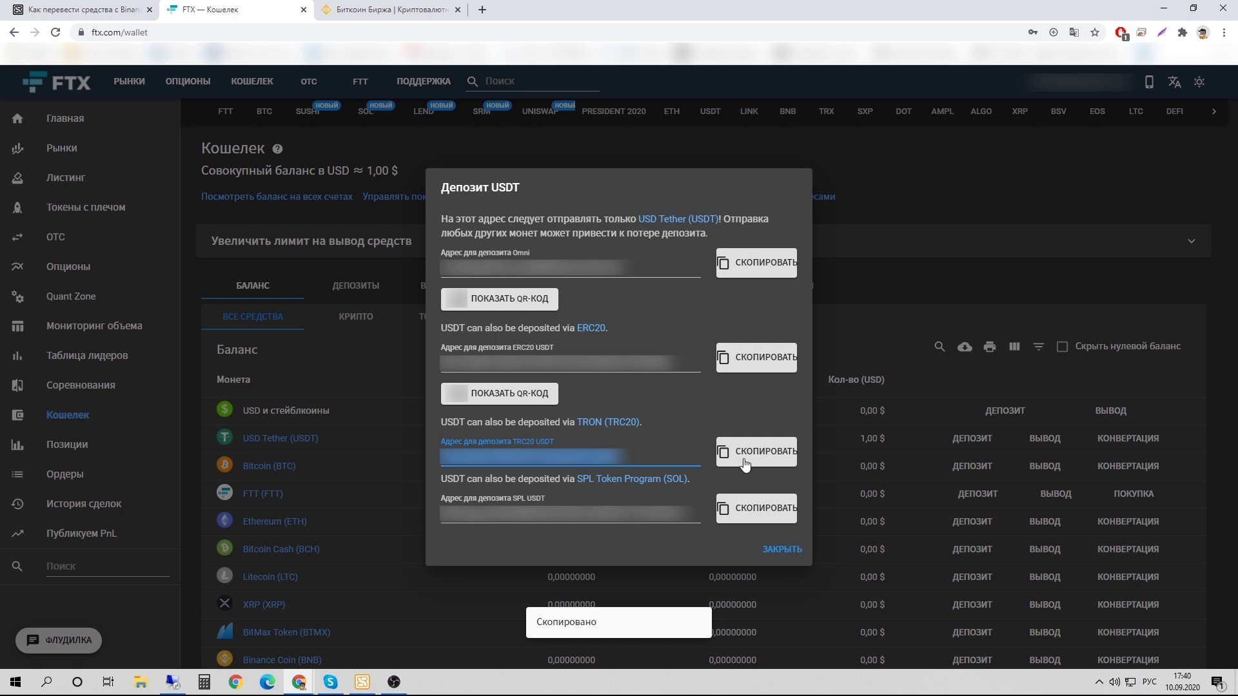
pyautogui.click(748, 459)
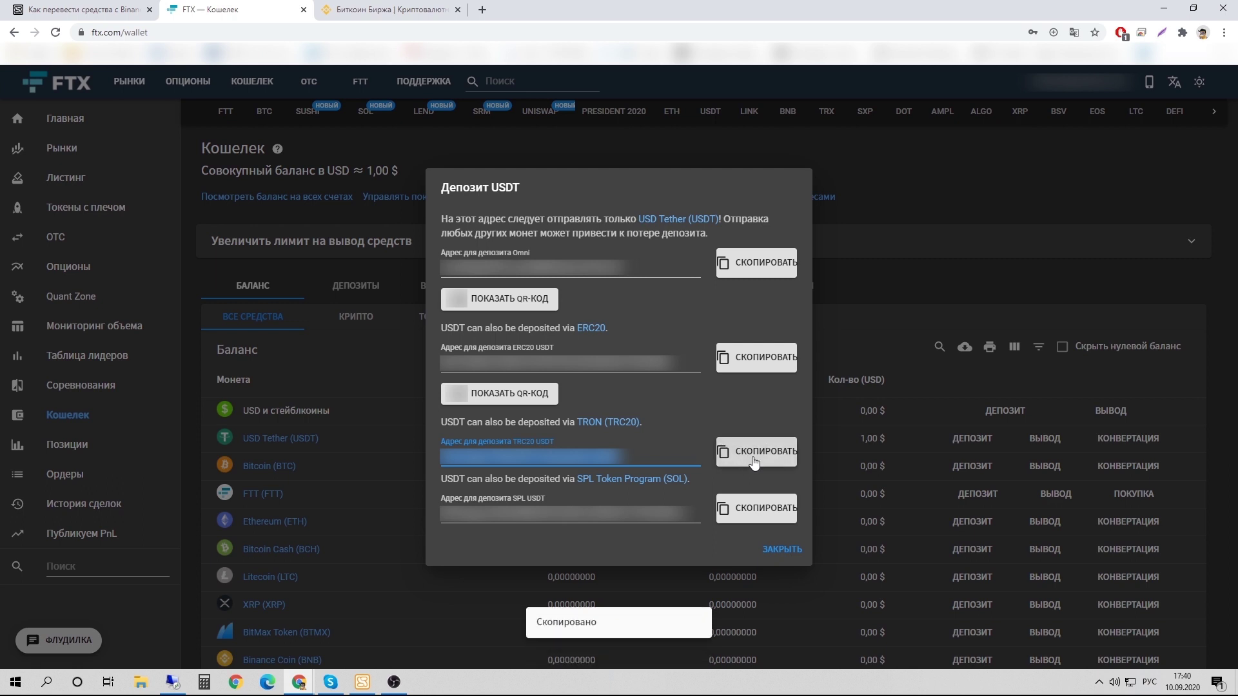
pyautogui.click(638, 461)
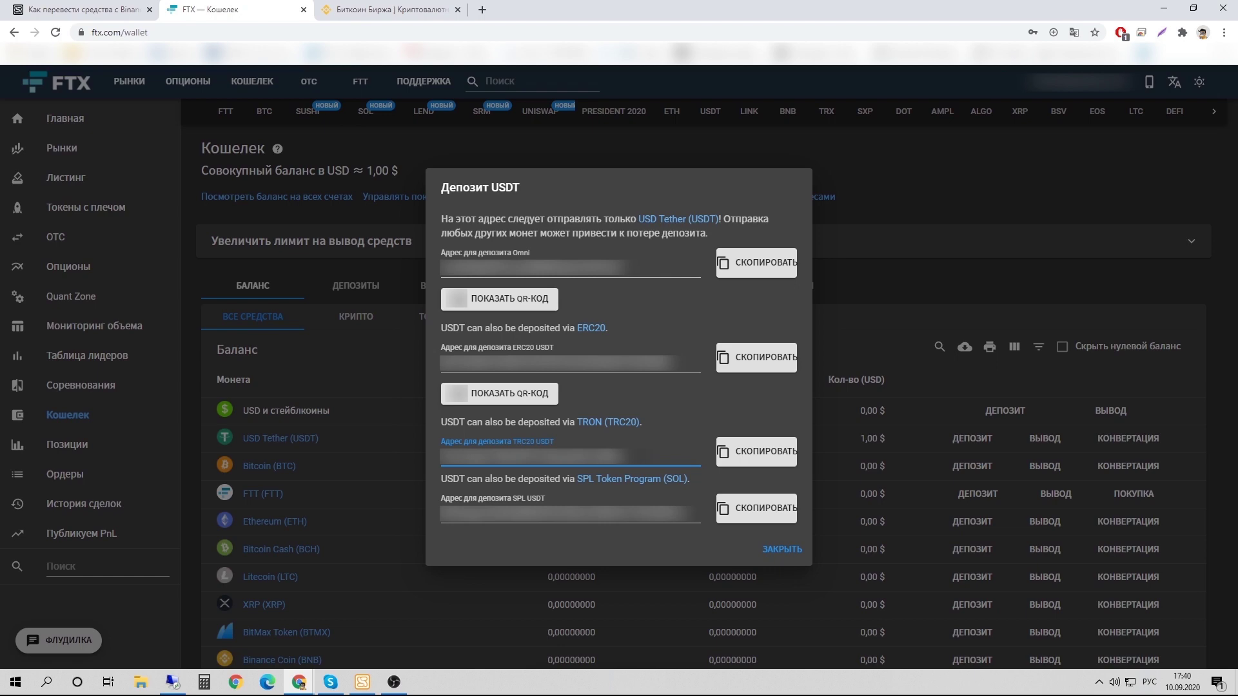
pyautogui.click(377, 12)
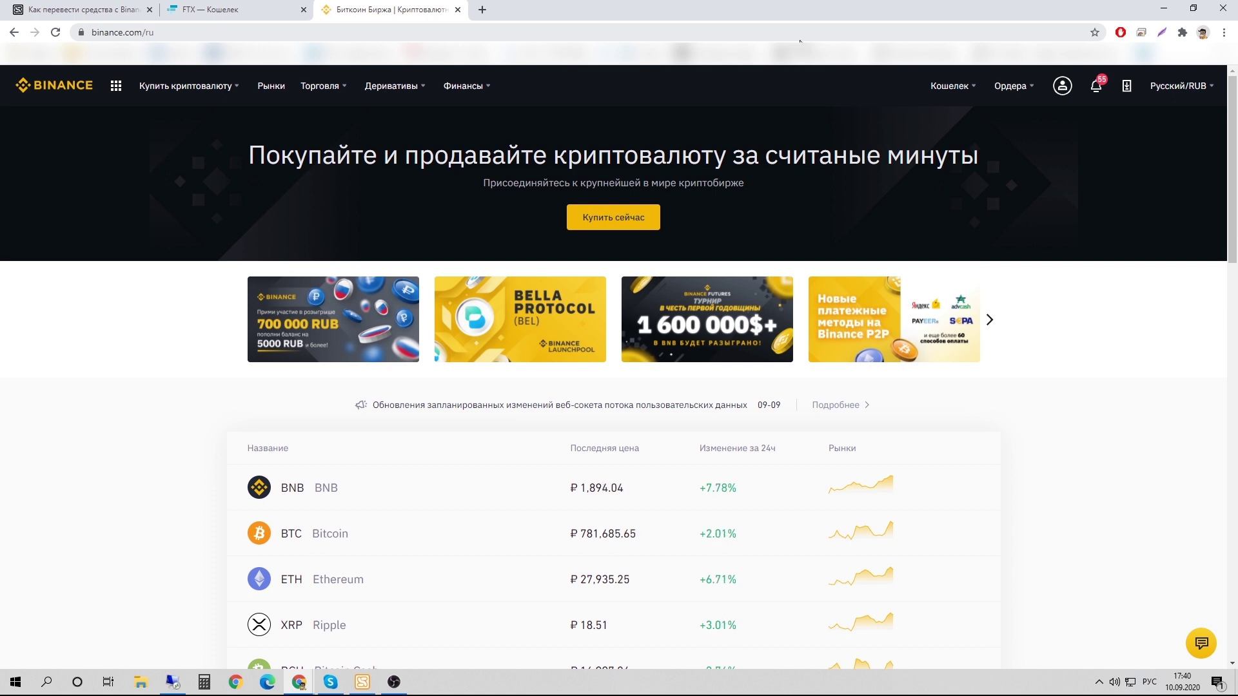
# Step: Open the Binance Вывод (withdrawal) form from Кошелек > Обзор кошелька
pyautogui.moveTo(958, 91)
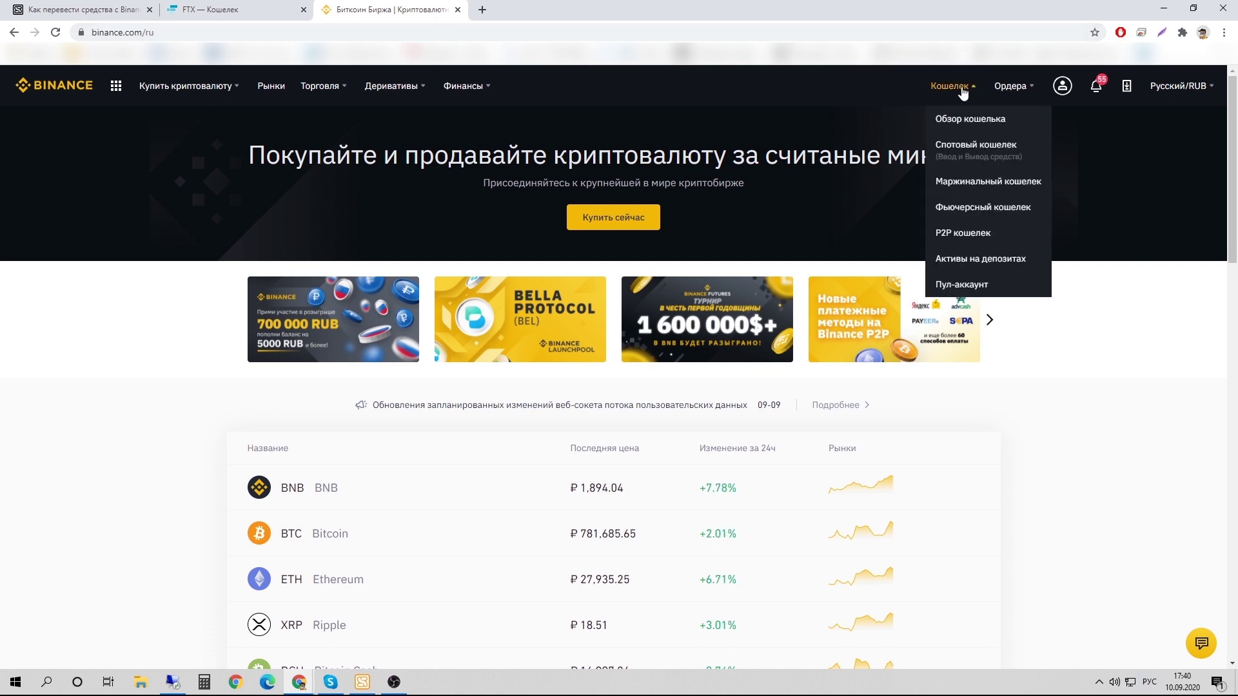
pyautogui.click(957, 121)
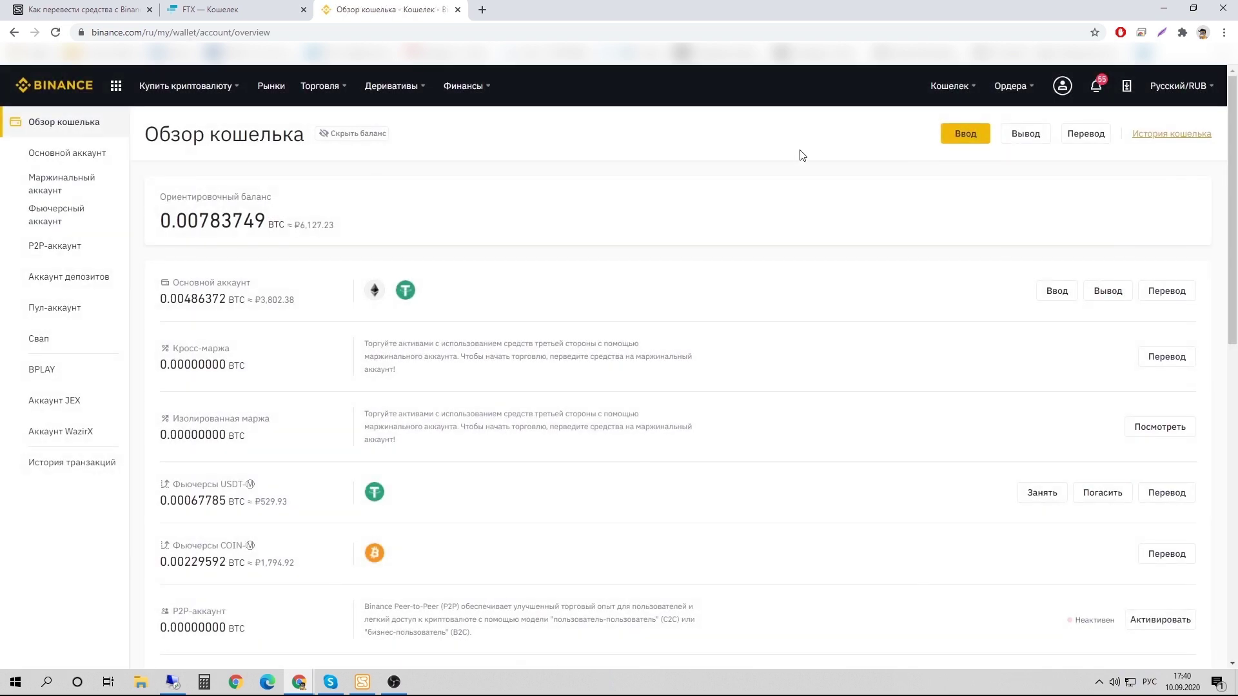
pyautogui.click(1026, 134)
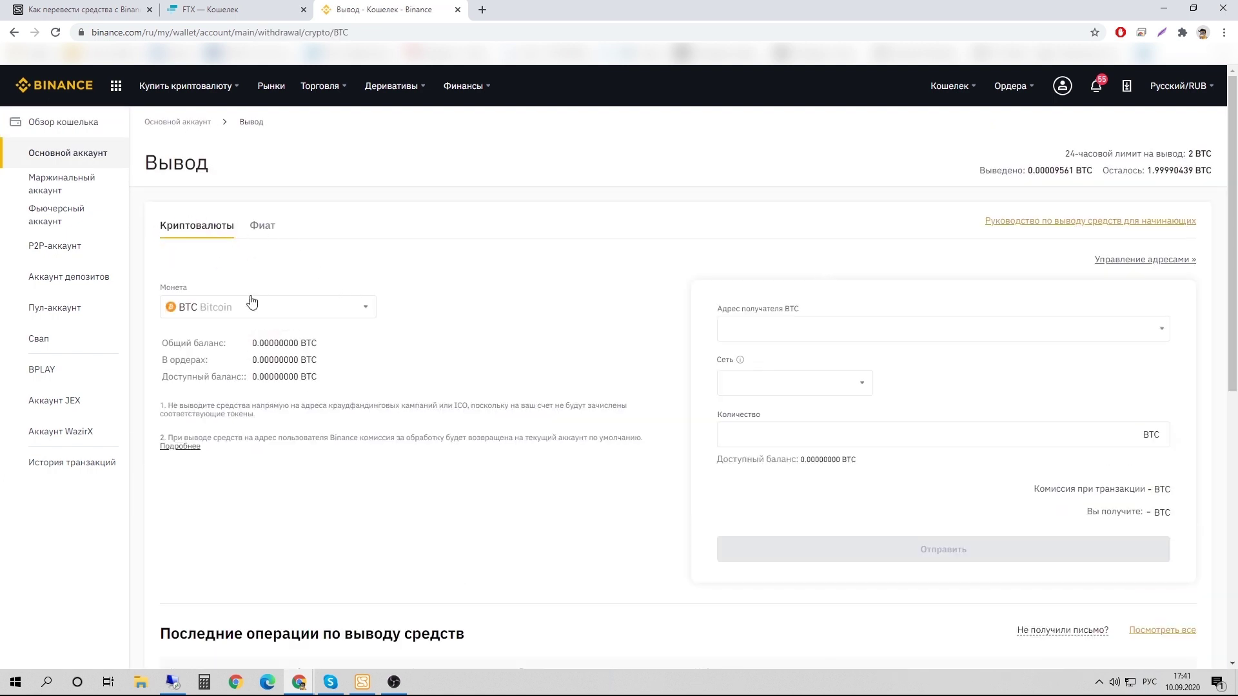
# Step: Fill the Binance withdrawal with coin USDT, the pasted FTX address, TRC20 network and amount 20
pyautogui.click(358, 313)
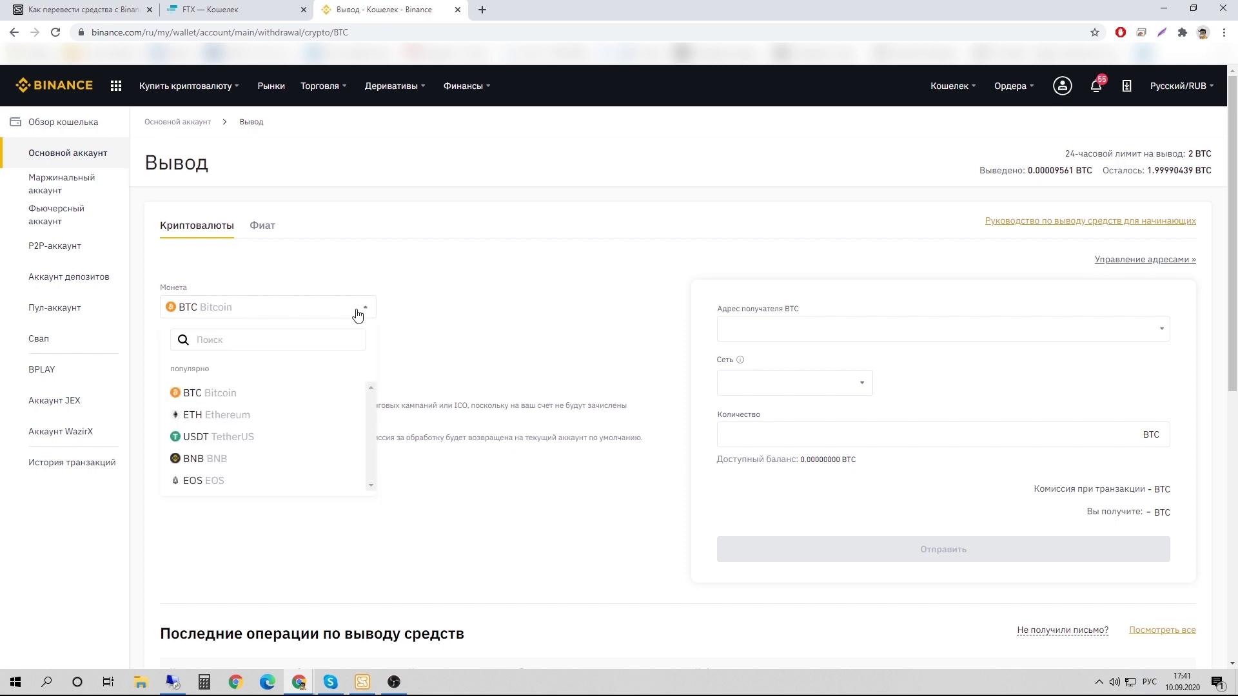
pyautogui.click(208, 436)
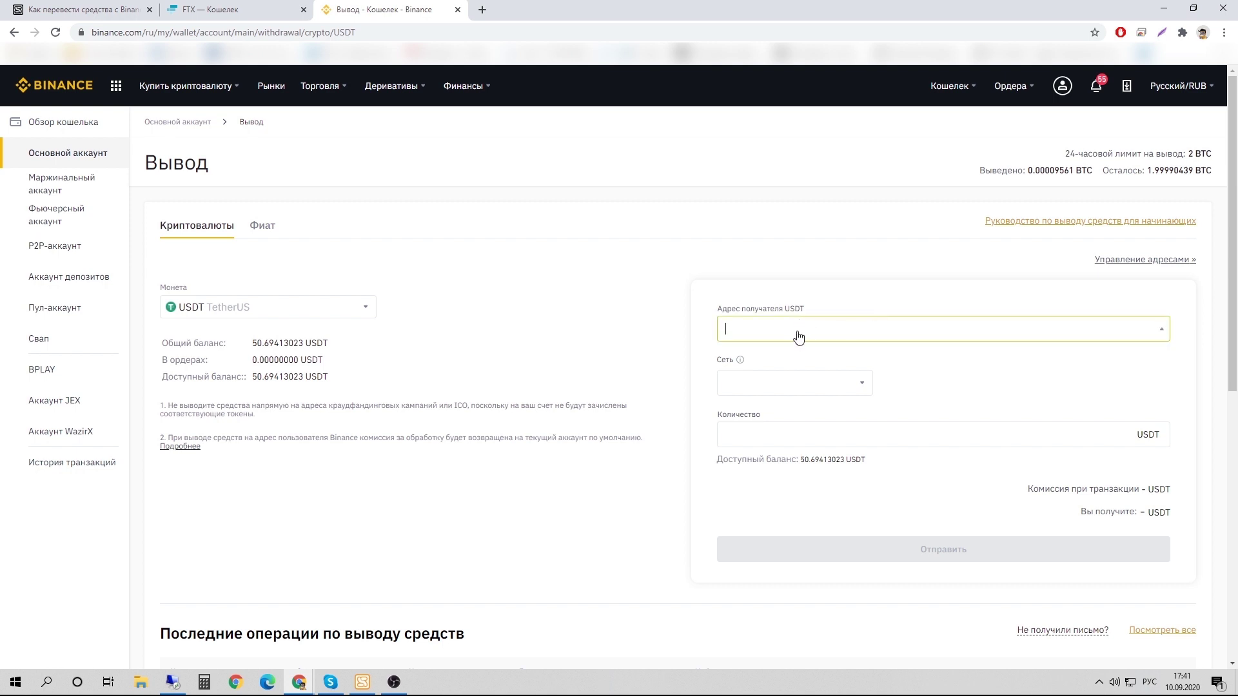
pyautogui.hotkey('ctrl', 'v')
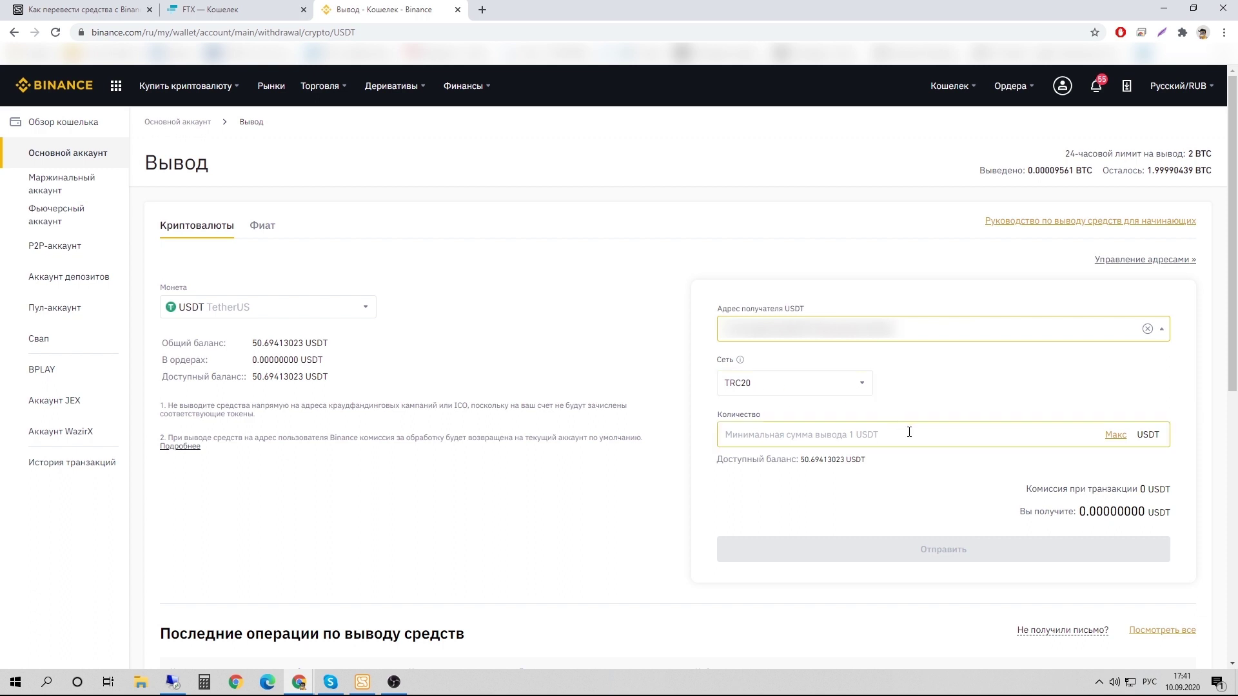
pyautogui.click(852, 434)
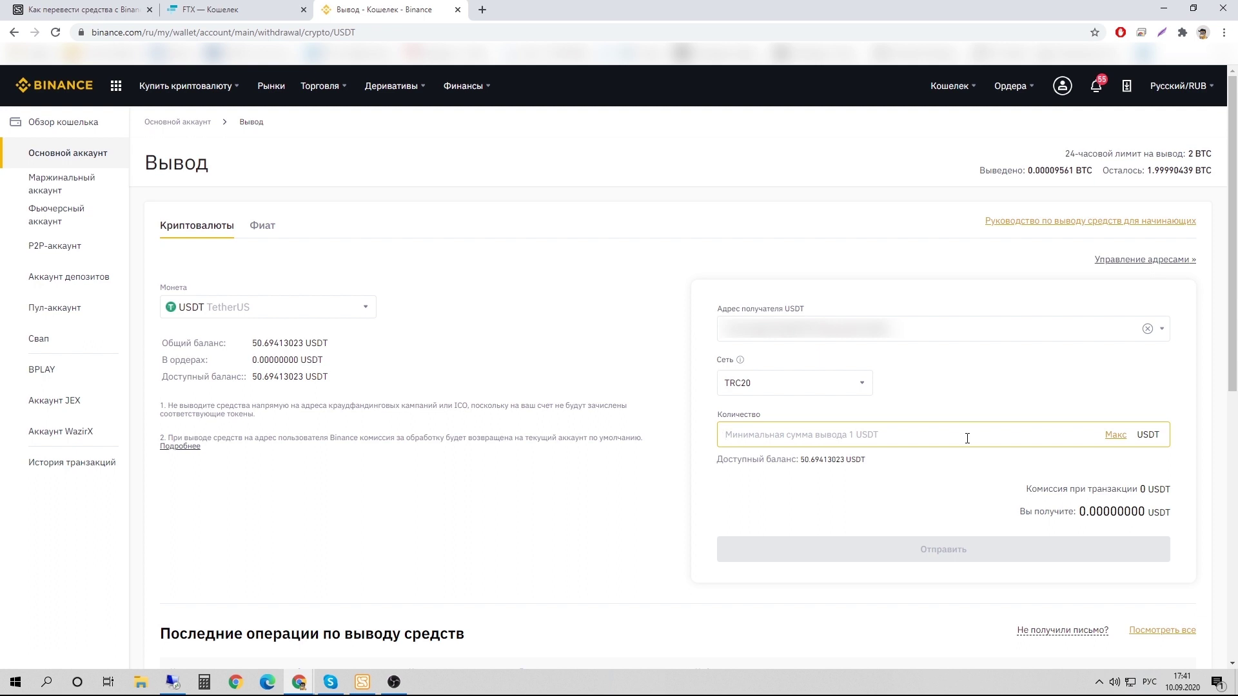
pyautogui.write('20')
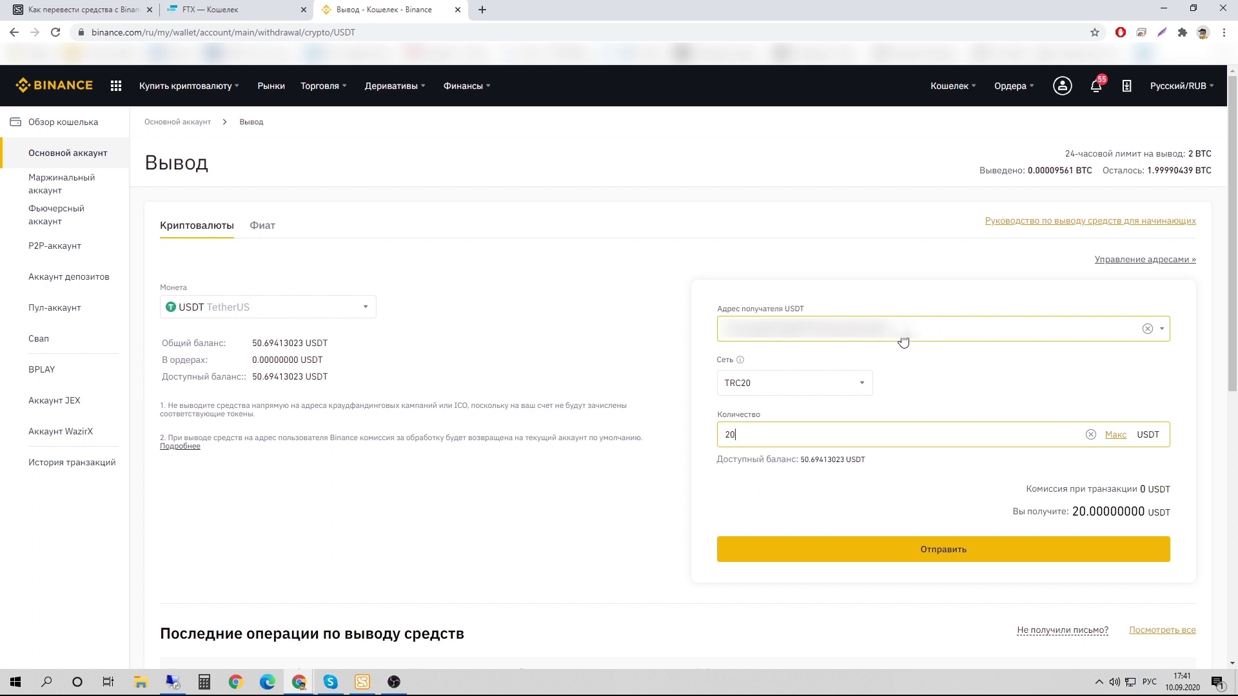
pyautogui.click(242, 10)
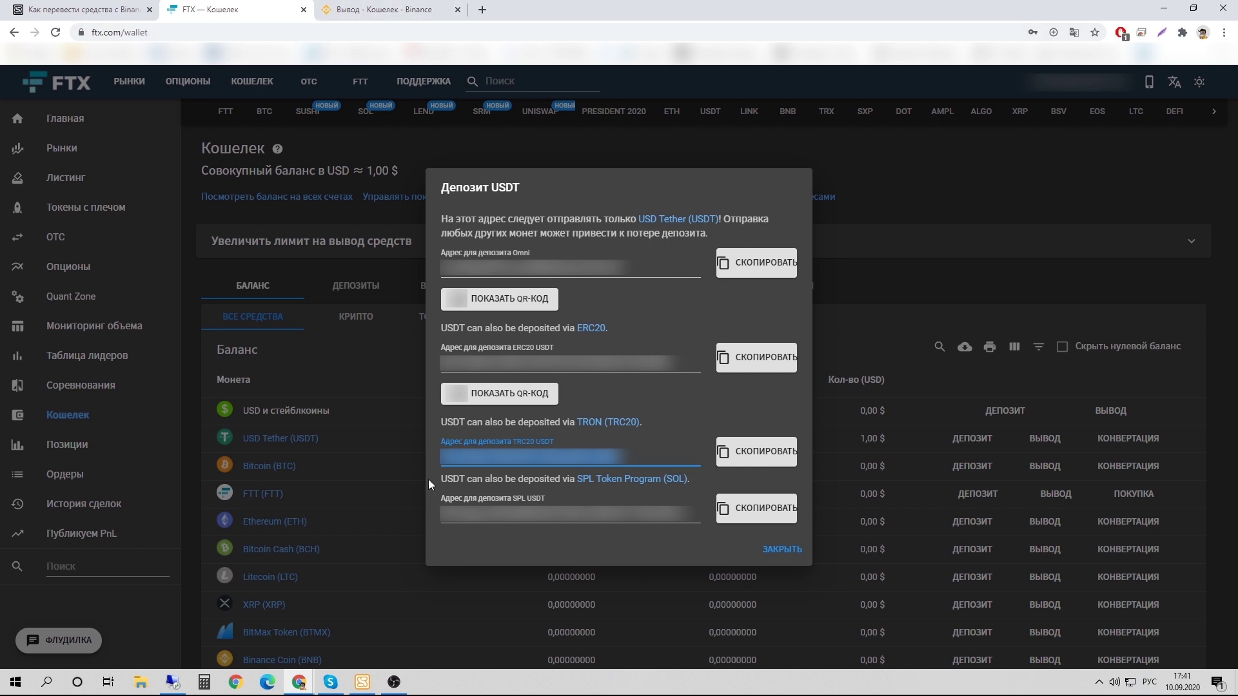
# Step: After checking FTX's TRC20 address, go back to the filled Binance withdrawal form
pyautogui.click(374, 9)
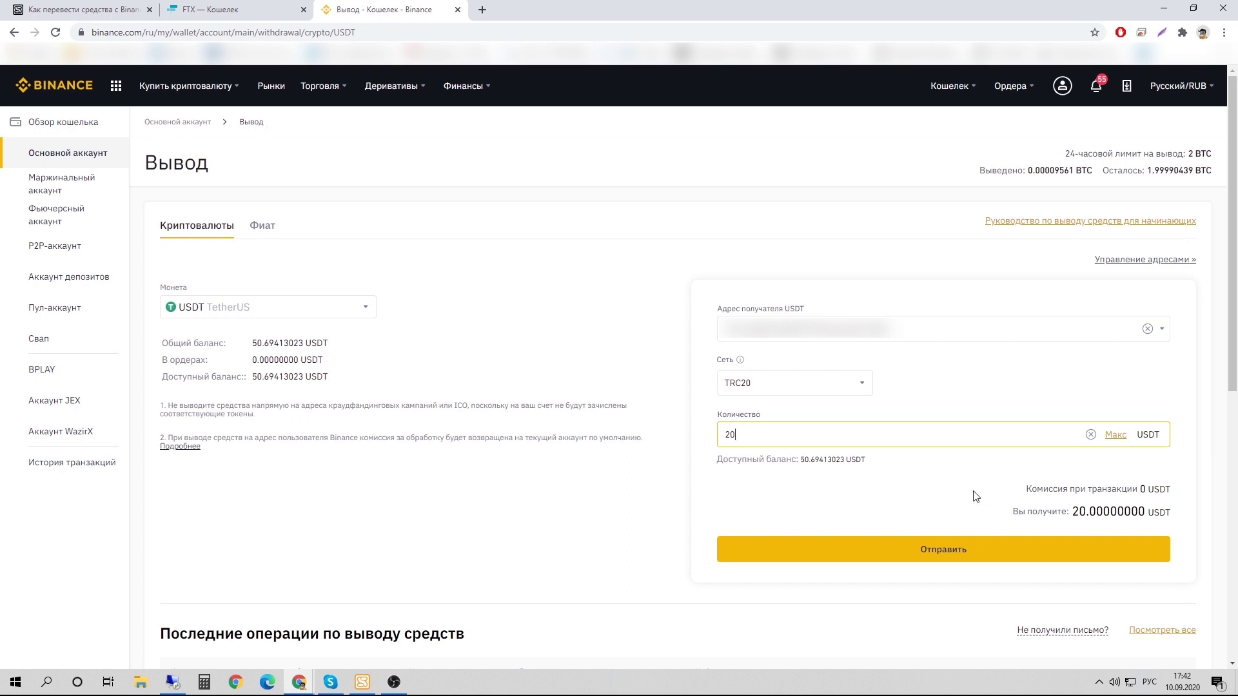
# Step: Send the 20 USDT withdrawal and confirm it with the e-mail and Google verification codes
pyautogui.click(953, 553)
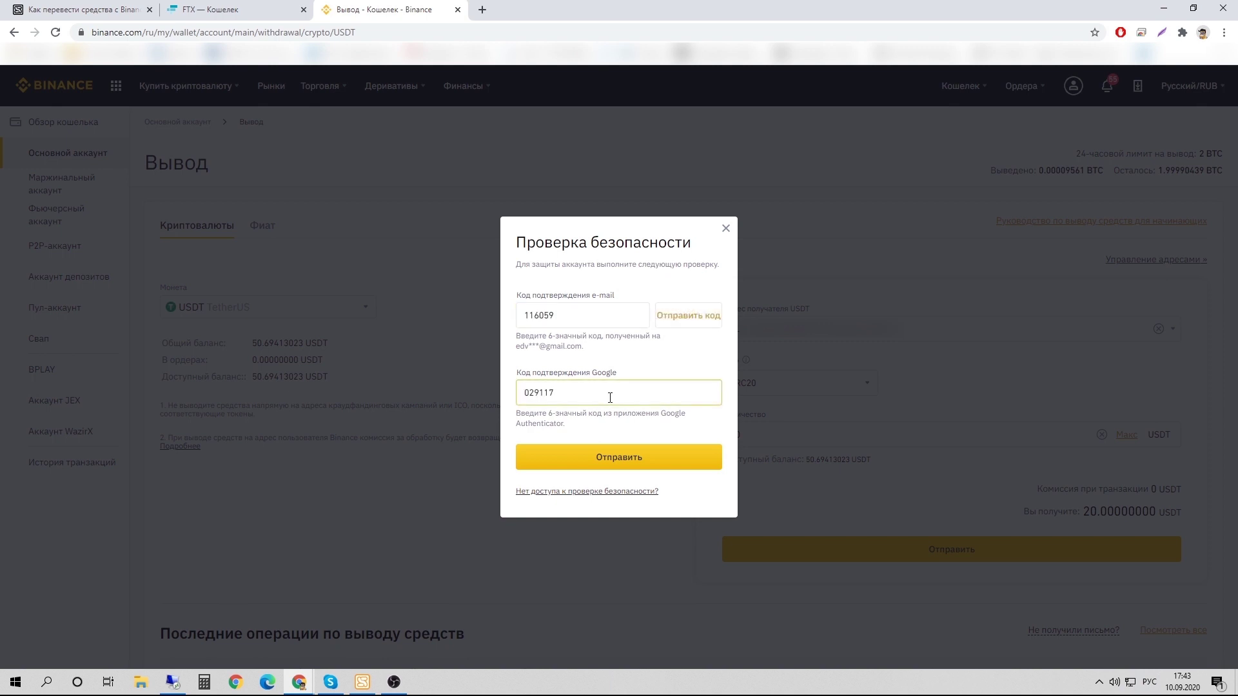
pyautogui.click(613, 457)
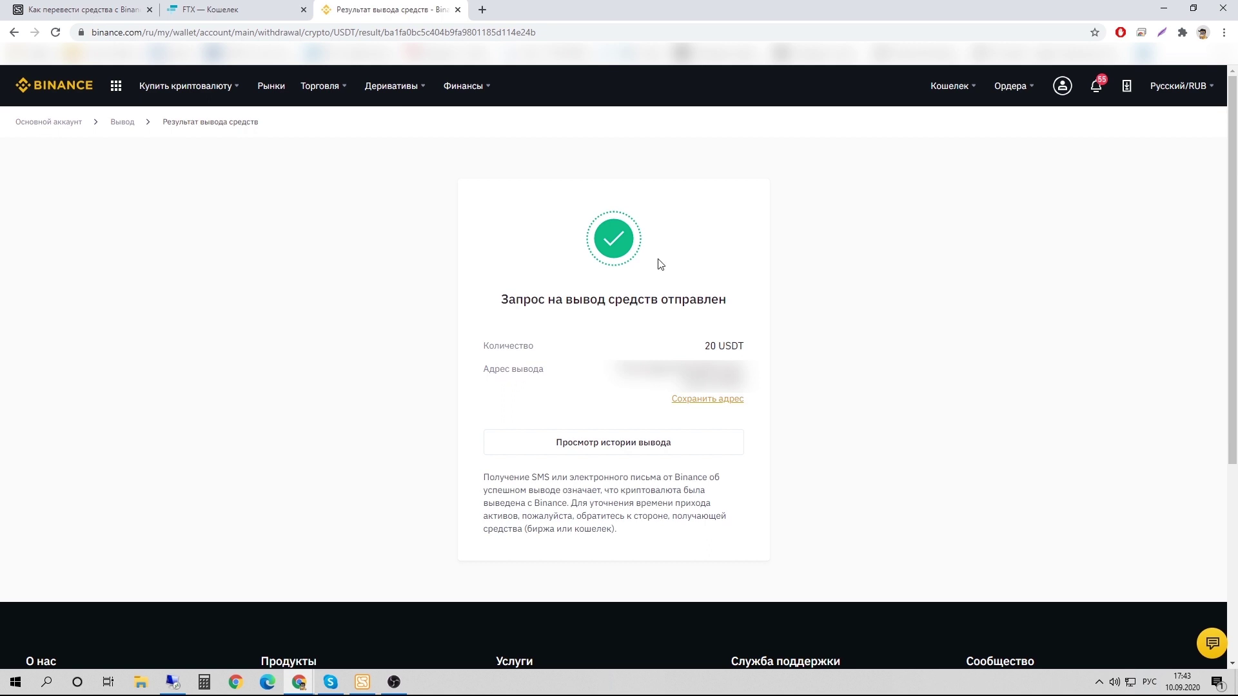
# Step: Check Binance's recent withdrawals list for the 20 USDT entry, then open the FTX wallet
pyautogui.moveTo(949, 83)
pyautogui.click(955, 119)
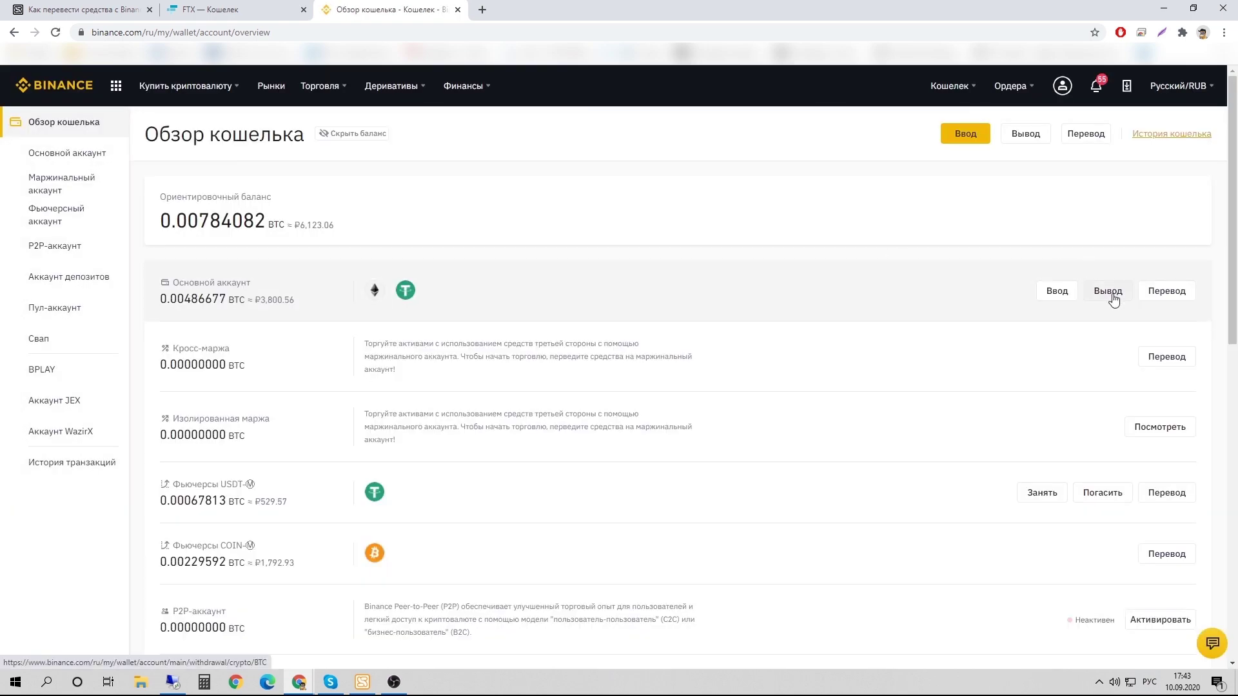
pyautogui.click(1112, 294)
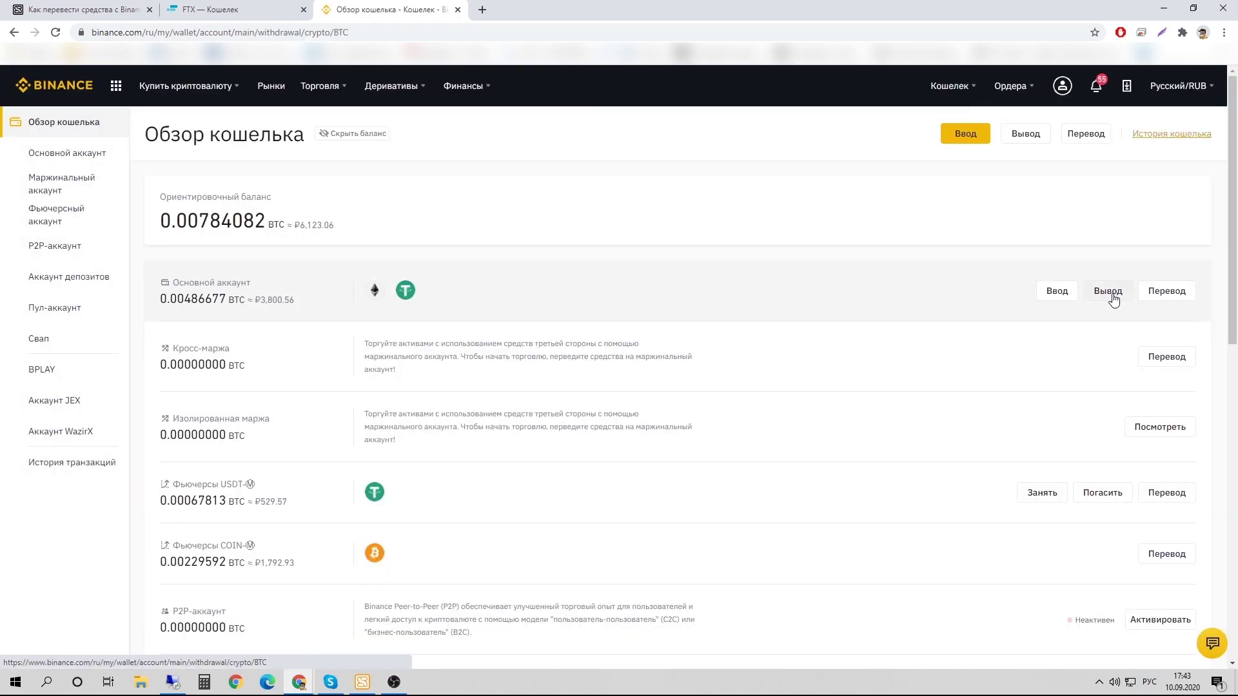
pyautogui.scroll(-5, 630, 310)
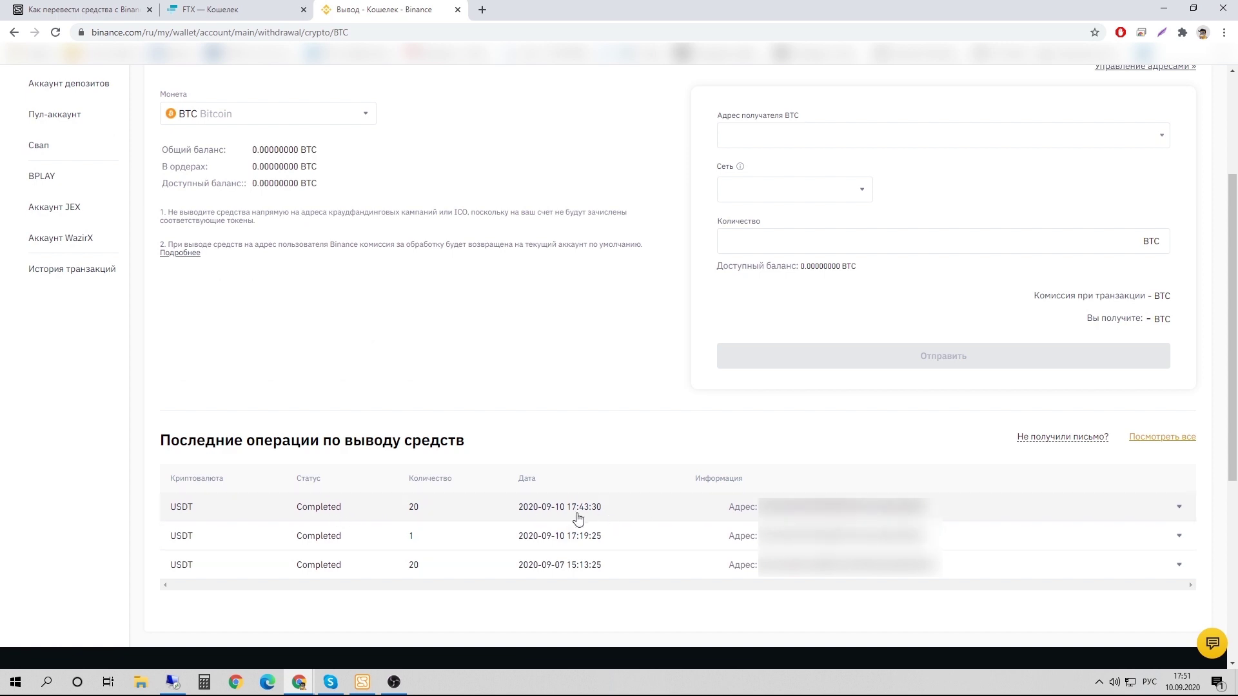
pyautogui.moveTo(1181, 679)
pyautogui.scroll(1, 642, 528)
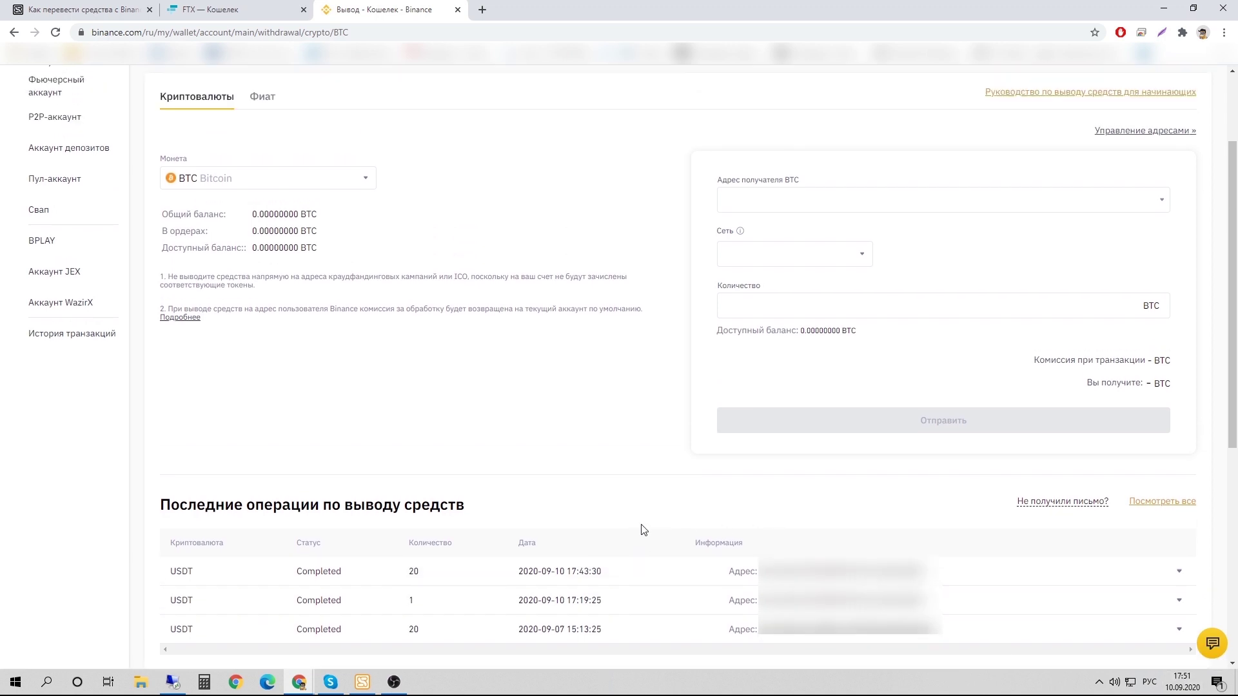
pyautogui.click(240, 14)
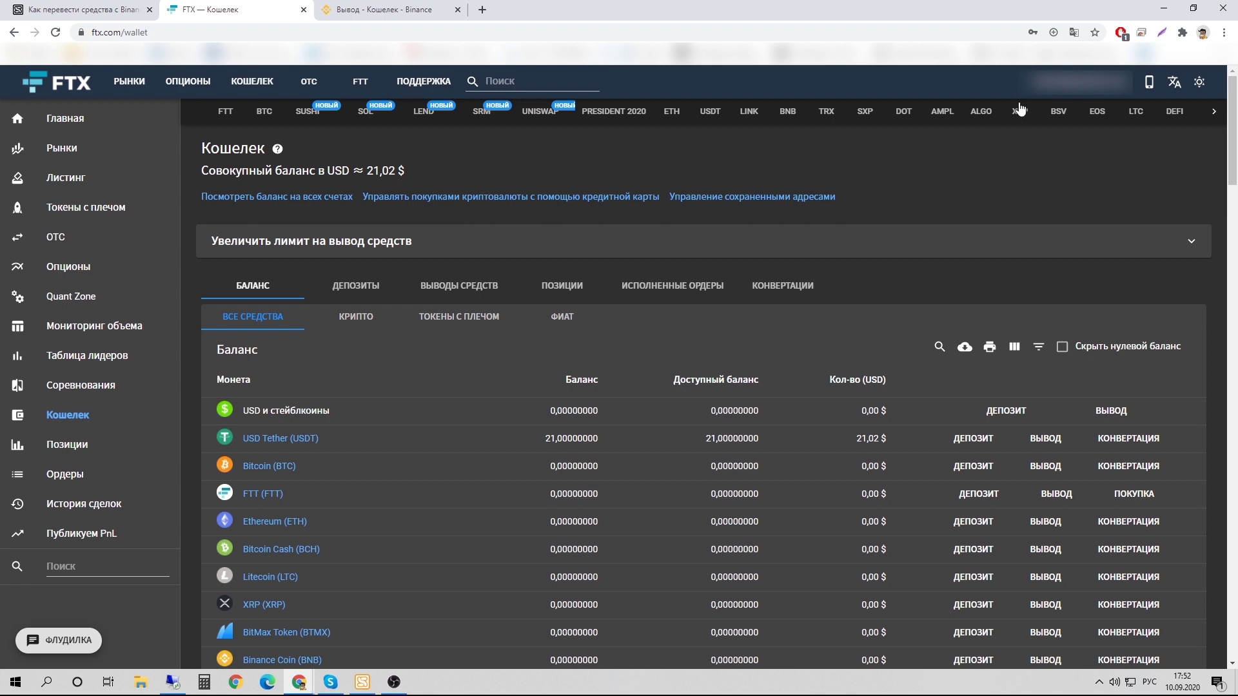
pyautogui.click(1080, 81)
# Step: In the FTX wallet, start a USDT withdrawal with amount 20, leaving the address blank
pyautogui.click(1053, 110)
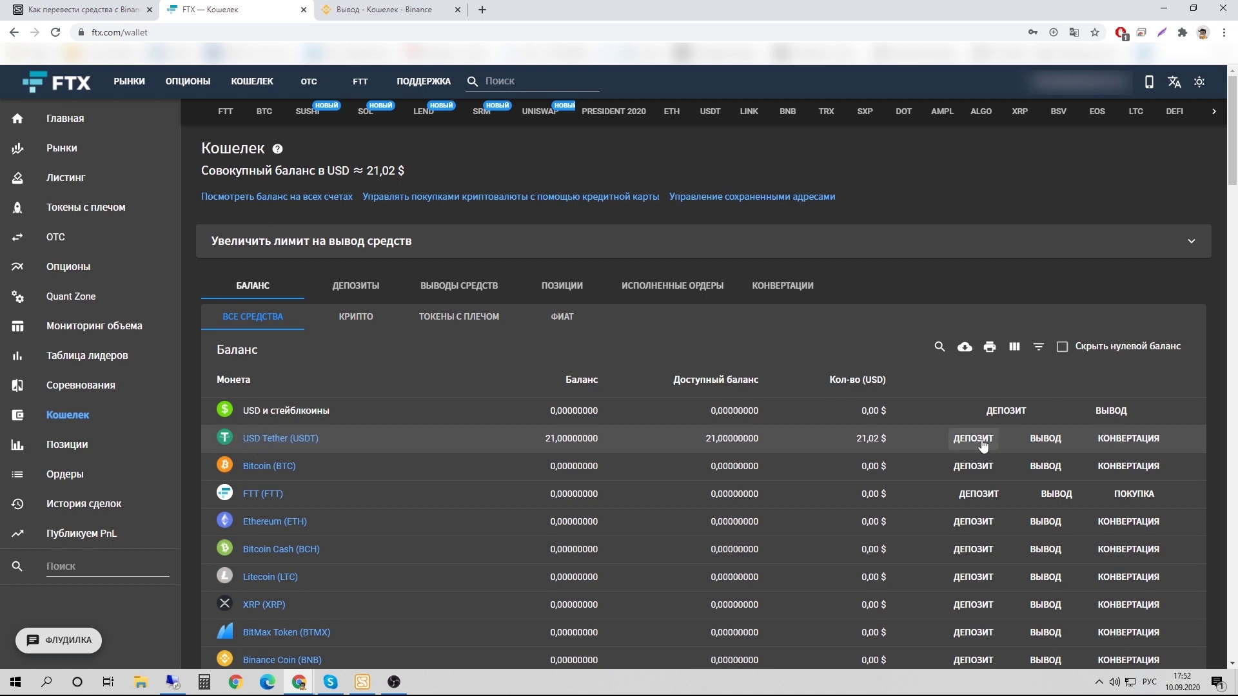
pyautogui.click(1047, 442)
pyautogui.click(491, 348)
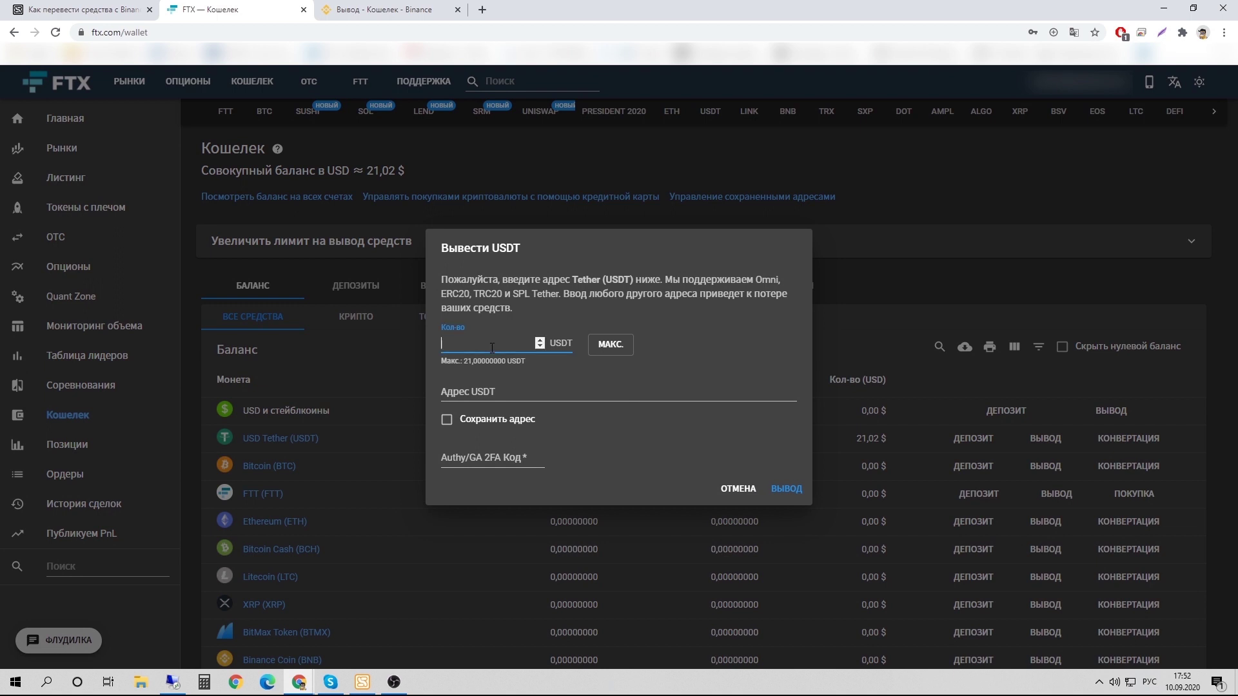
pyautogui.write('20')
pyautogui.click(505, 396)
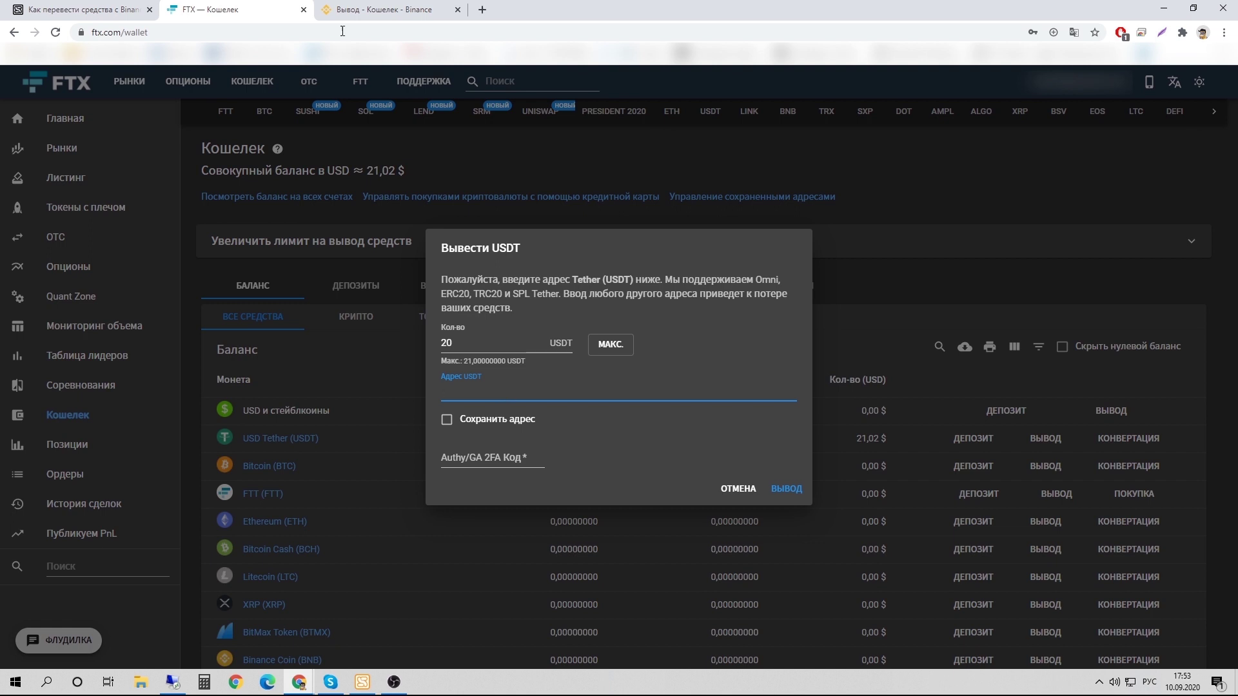
pyautogui.click(363, 13)
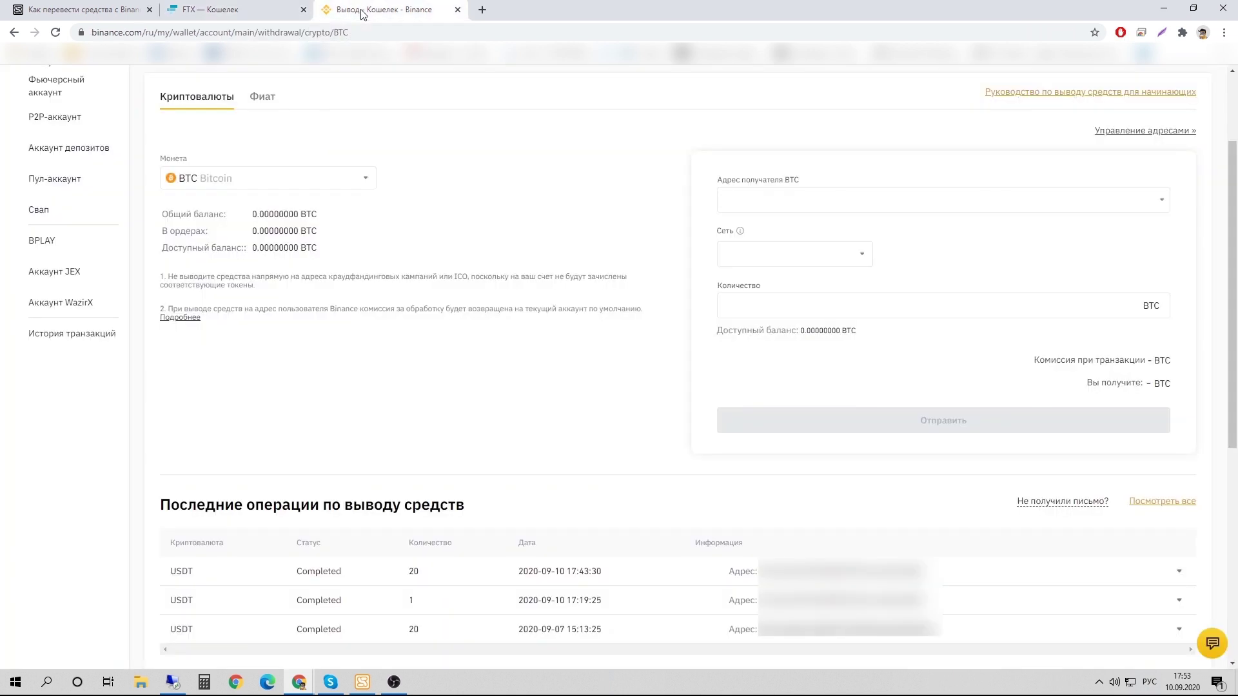
# Step: Copy Binance's USDT deposit address for the TRC20 network from Ввод криптовалюты
pyautogui.scroll(2, 439, 155)
pyautogui.moveTo(949, 88)
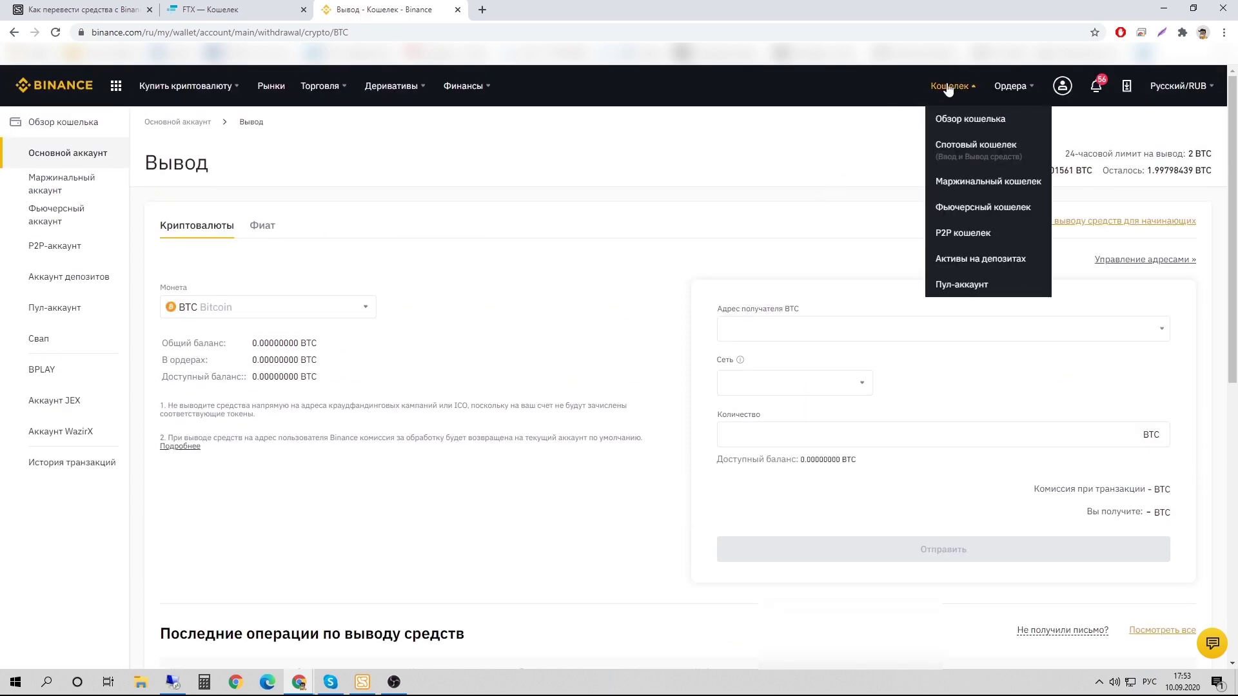
pyautogui.click(954, 118)
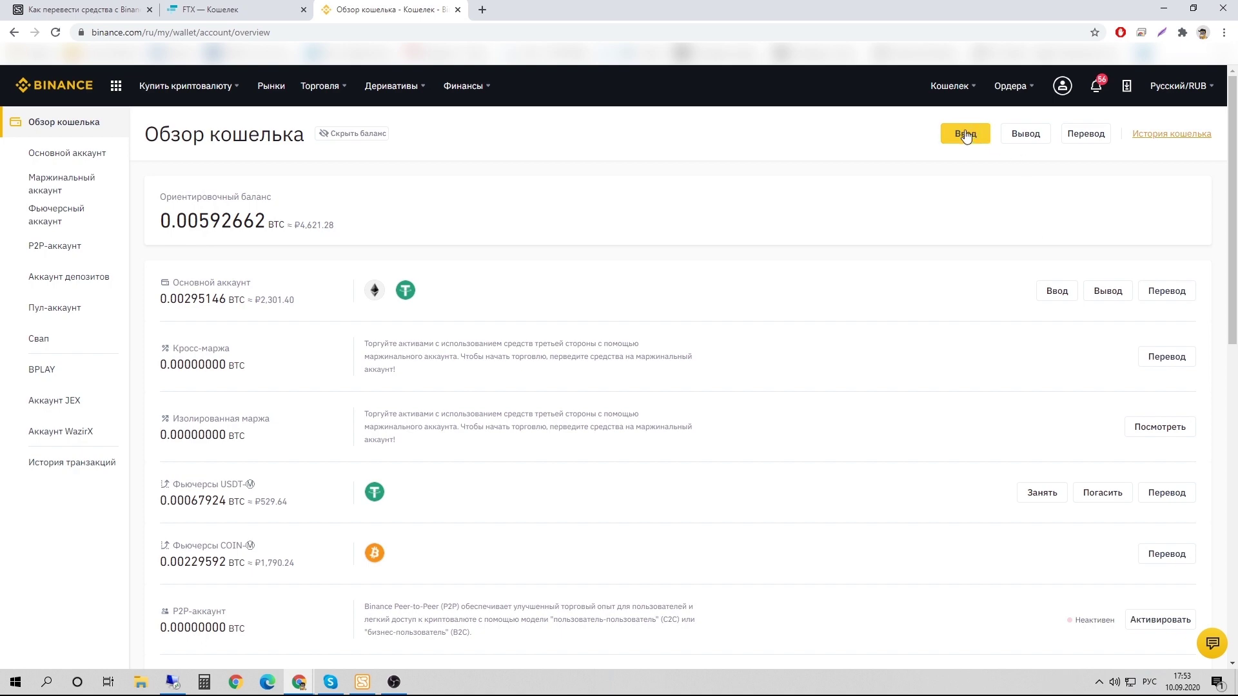
pyautogui.click(966, 134)
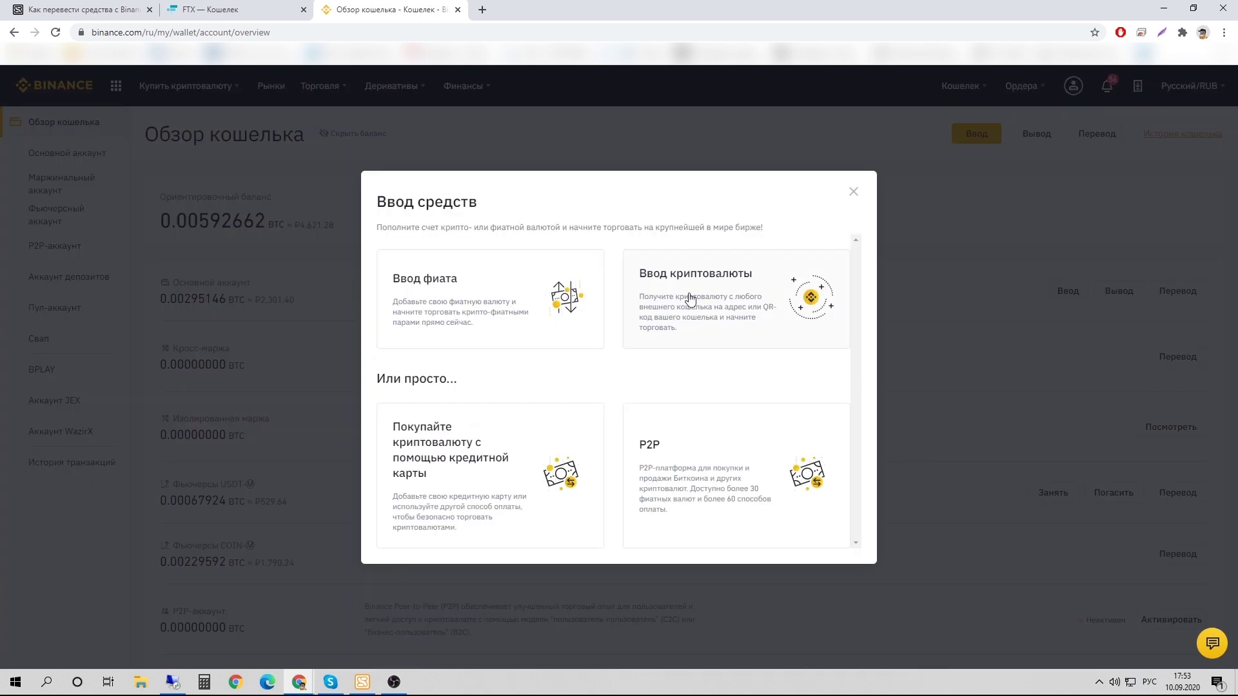
pyautogui.click(690, 298)
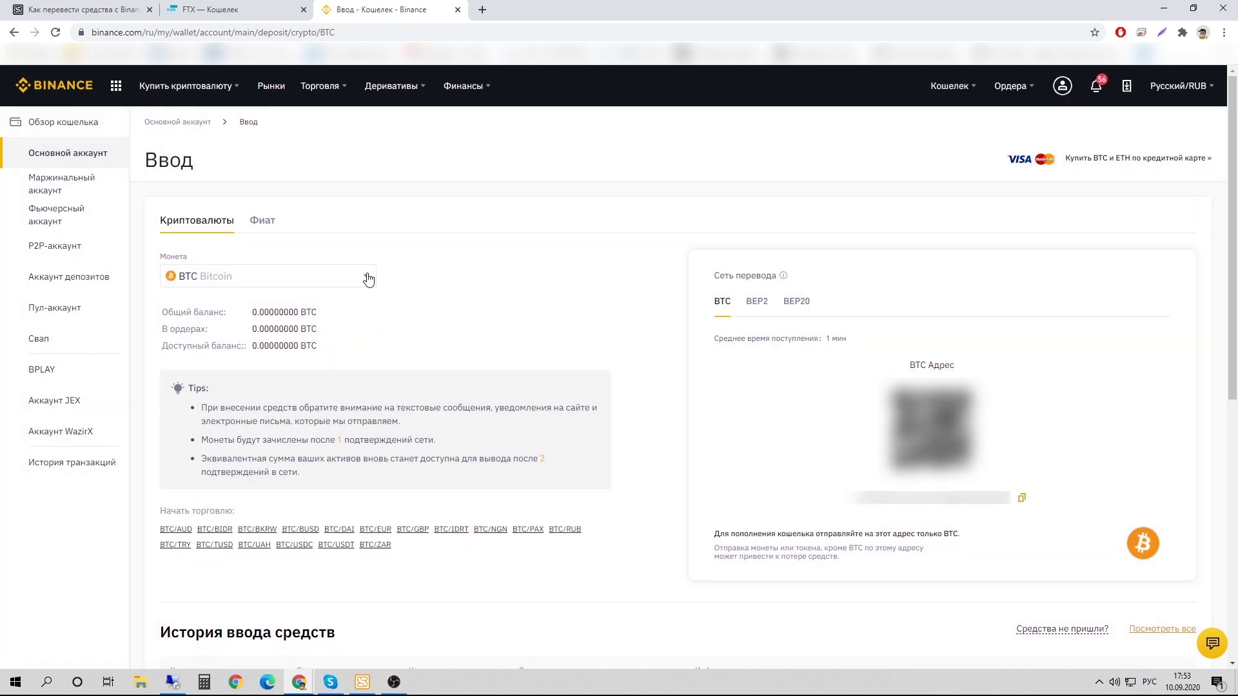
pyautogui.click(368, 279)
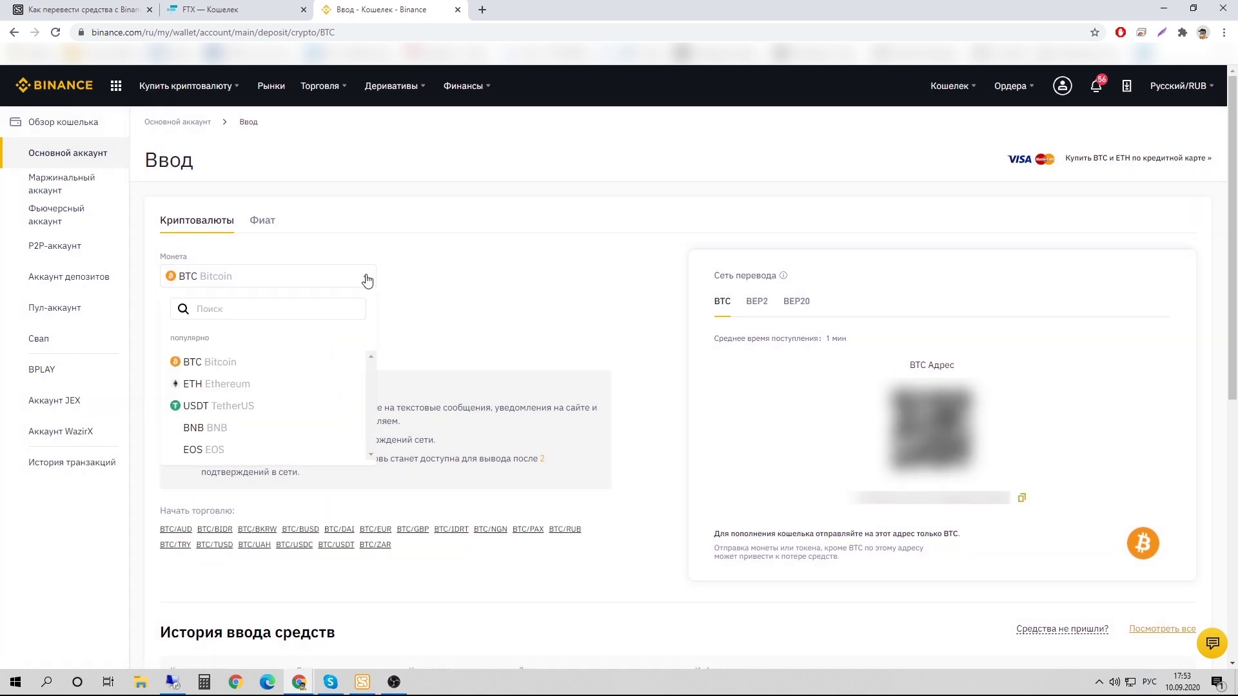
pyautogui.click(183, 406)
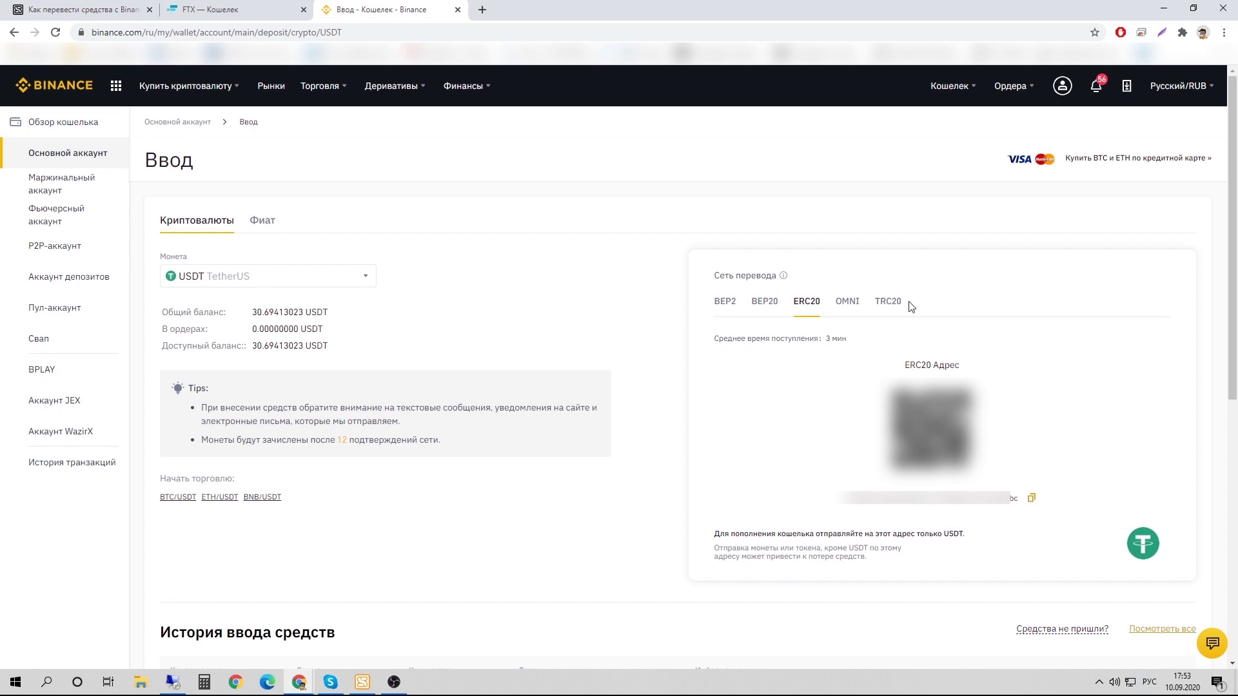
pyautogui.click(883, 304)
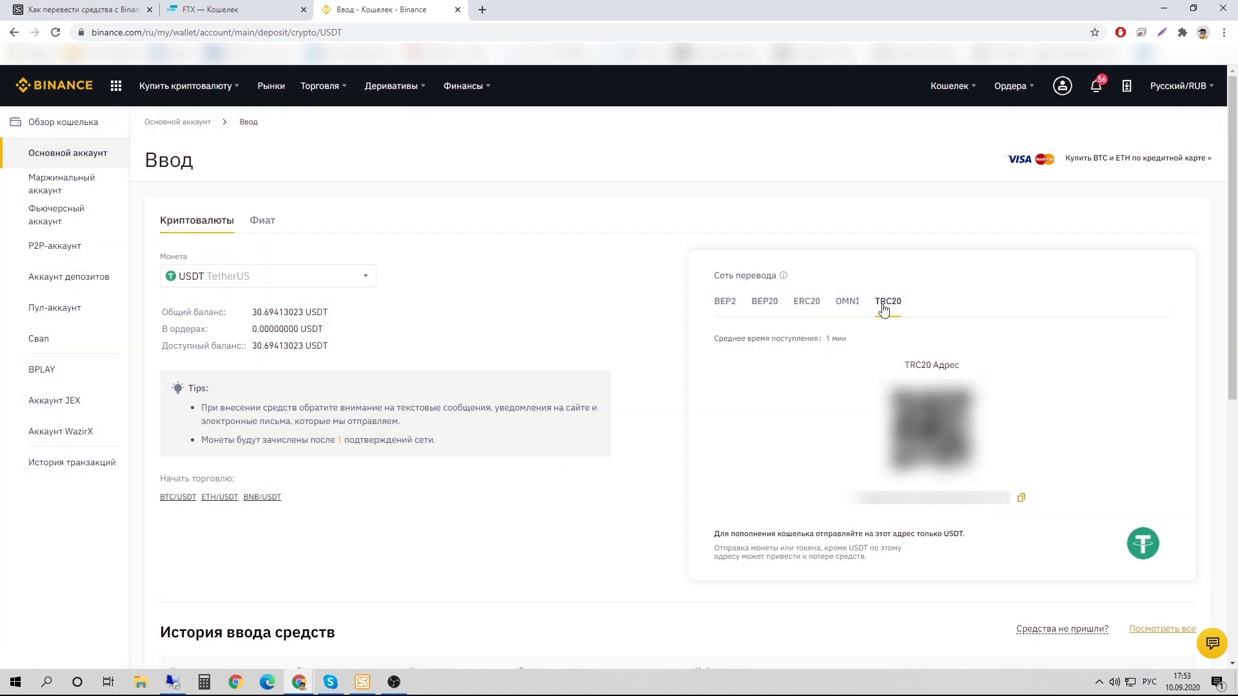
pyautogui.scroll(-1, 985, 313)
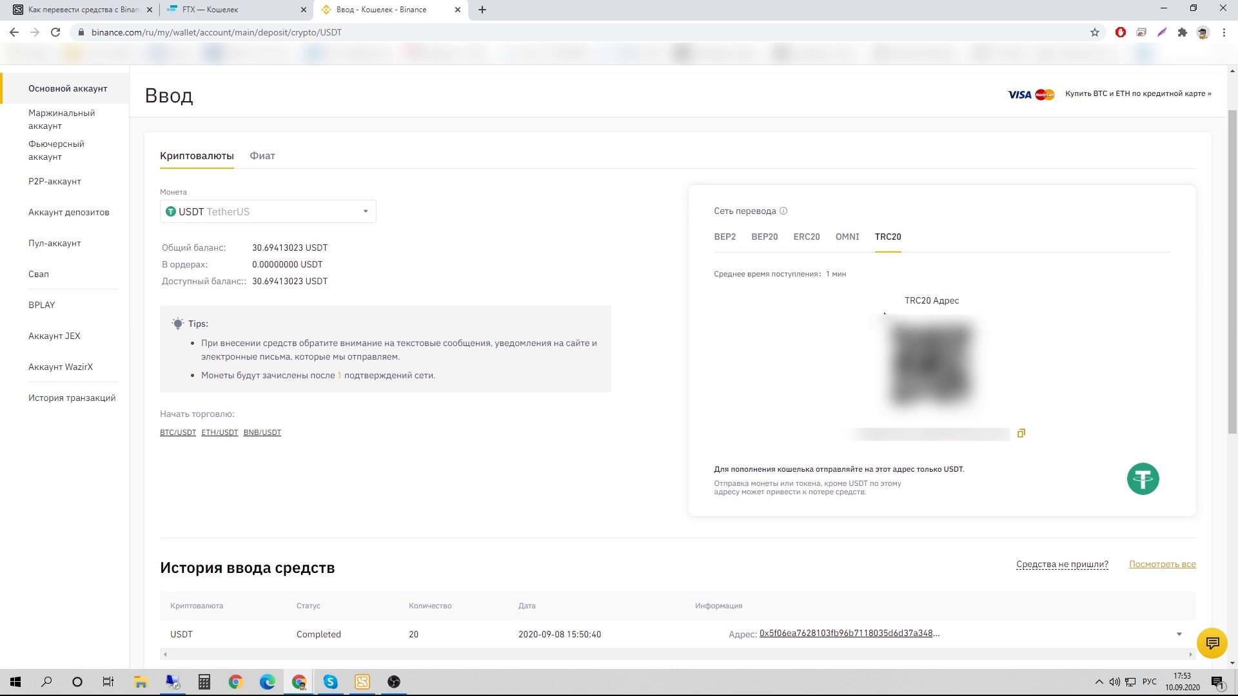
pyautogui.click(1021, 437)
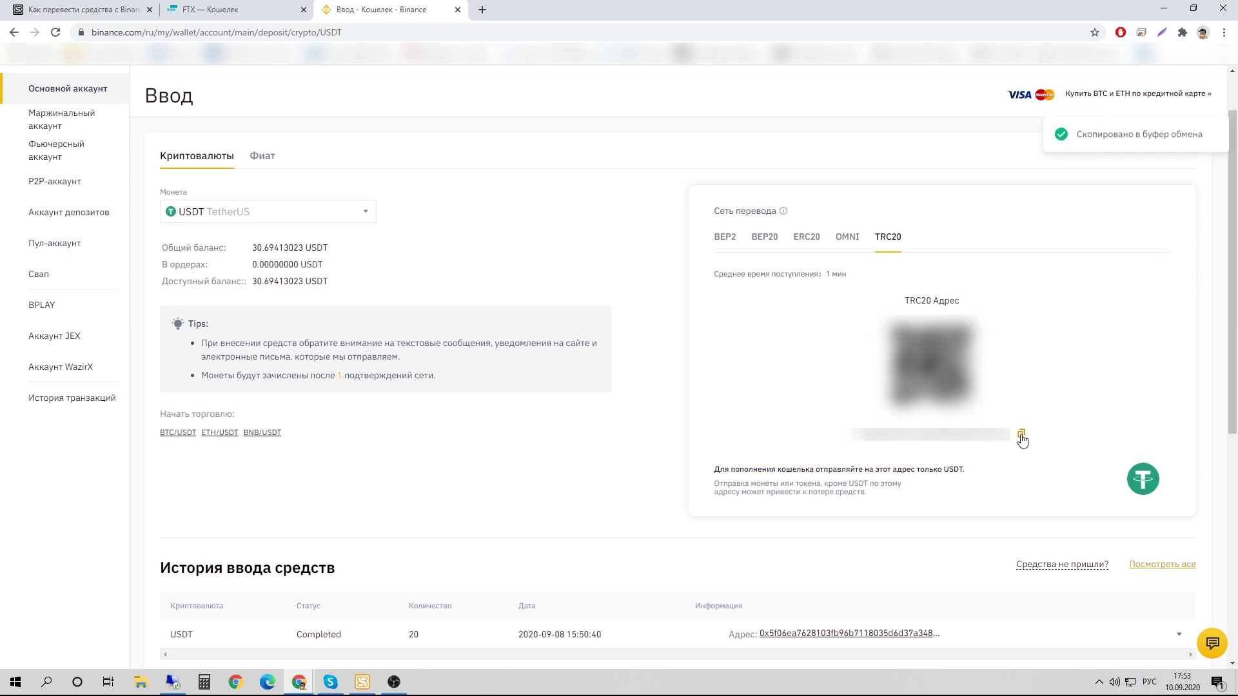
pyautogui.click(232, 17)
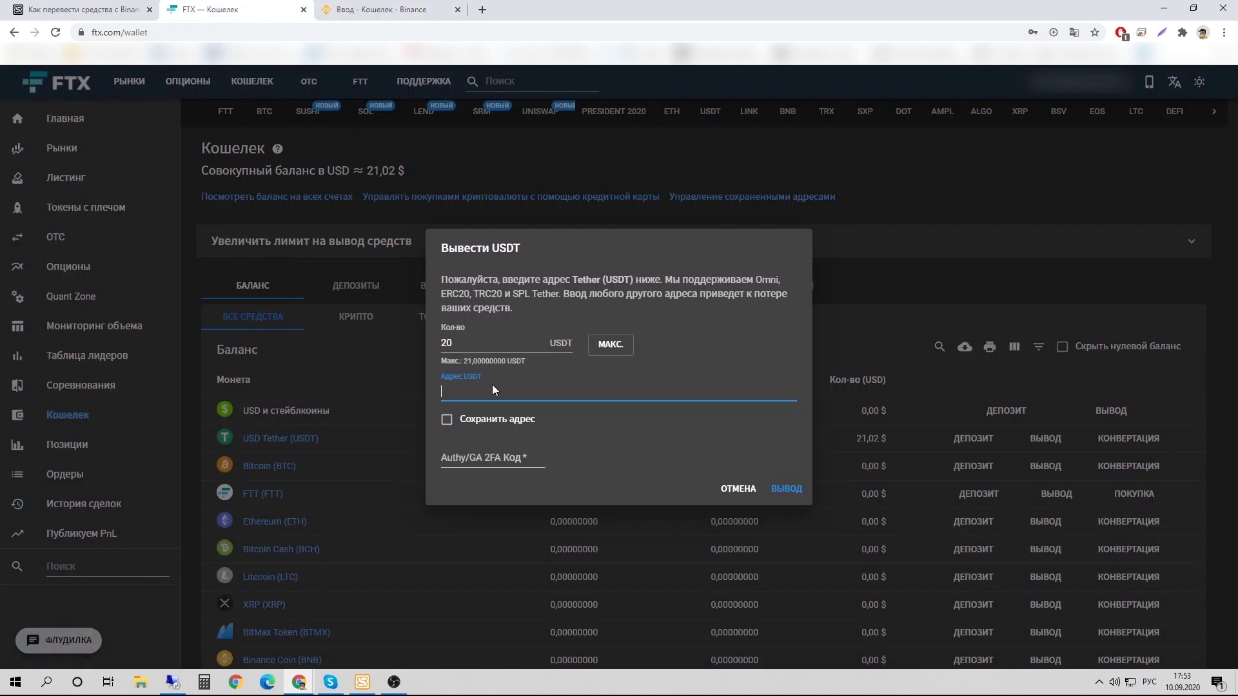
# Step: Submit FTX's 20 USDT withdrawal to the pasted Binance TRC20 address with the 2FA code
pyautogui.hotkey('ctrl', 'v')
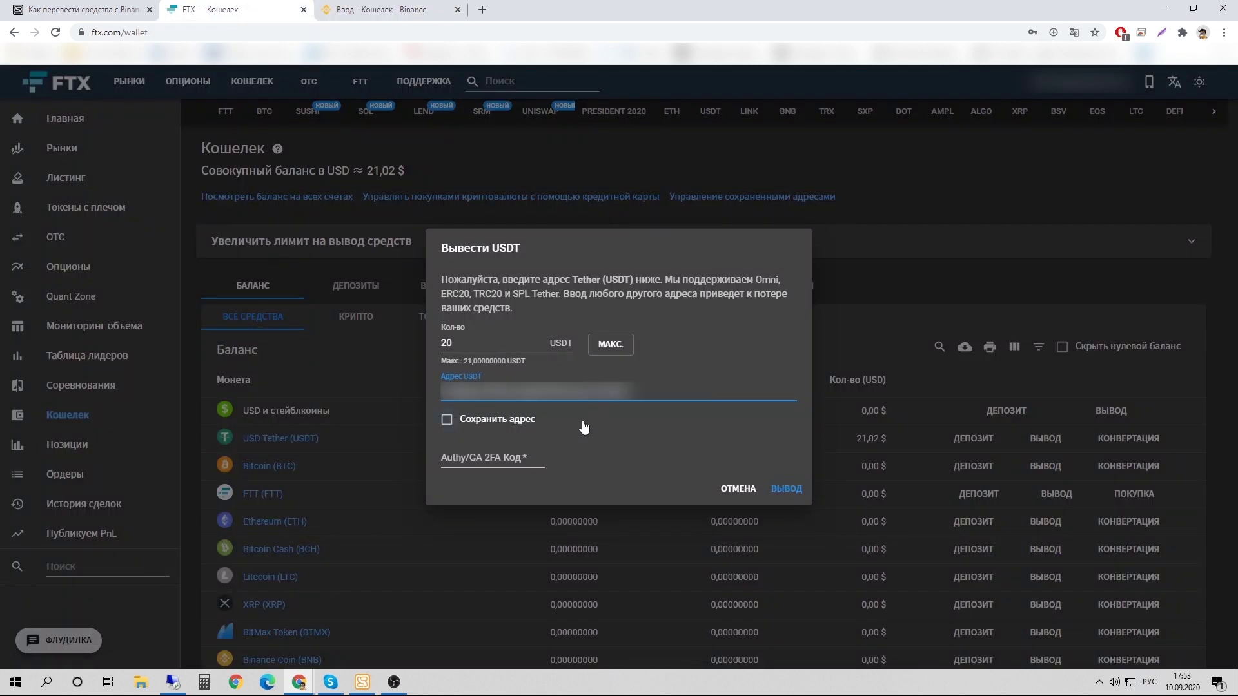
pyautogui.click(484, 459)
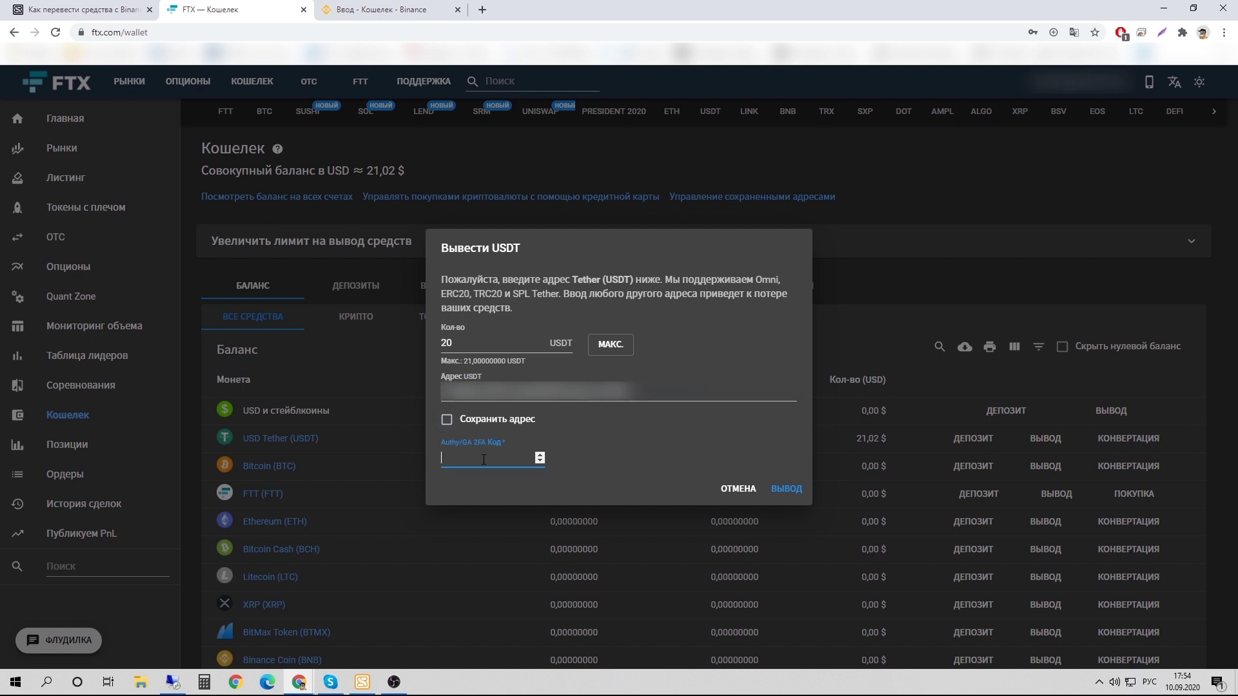
pyautogui.click(789, 488)
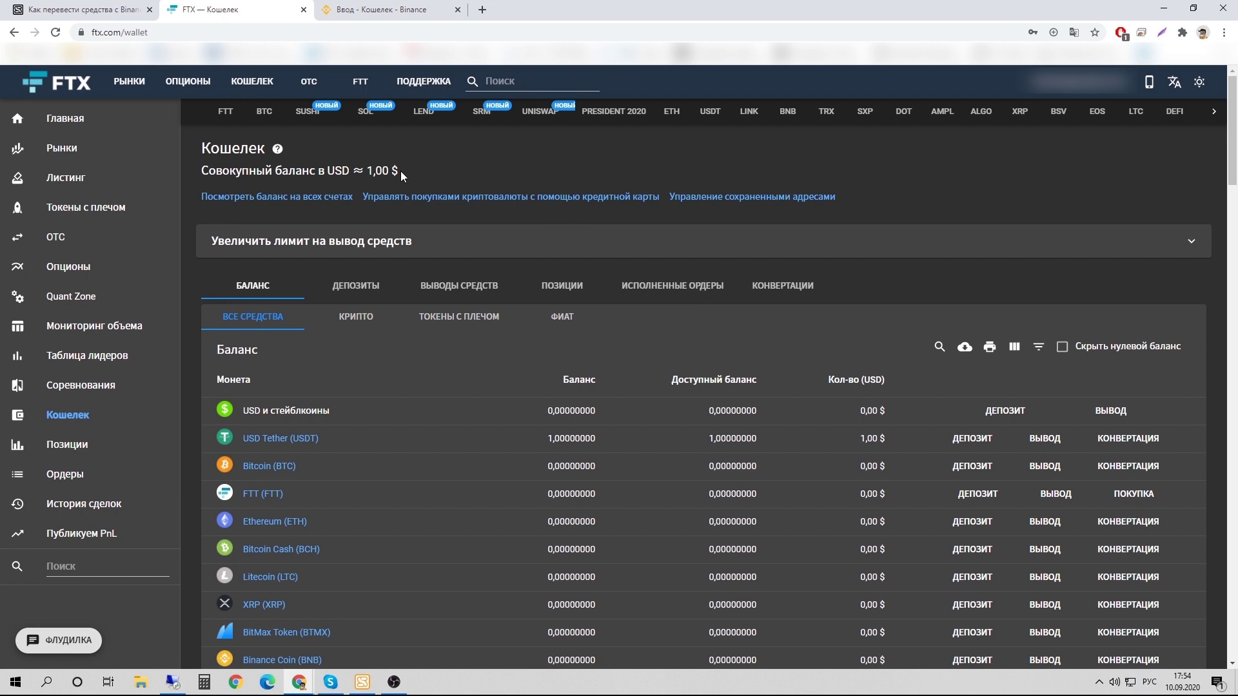
pyautogui.click(395, 15)
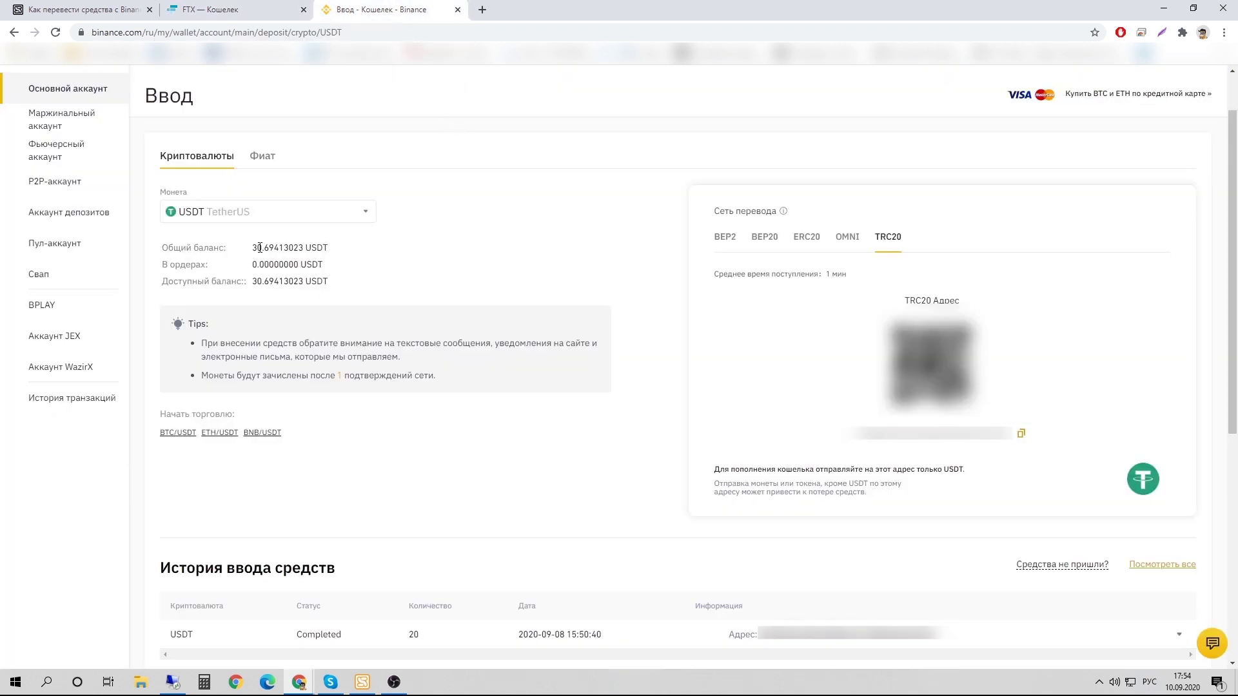
# Step: Go from Binance's USDT deposit page to the Кошелек > Обзор кошелька wallet overview
pyautogui.scroll(1, 645, 269)
pyautogui.moveTo(953, 92)
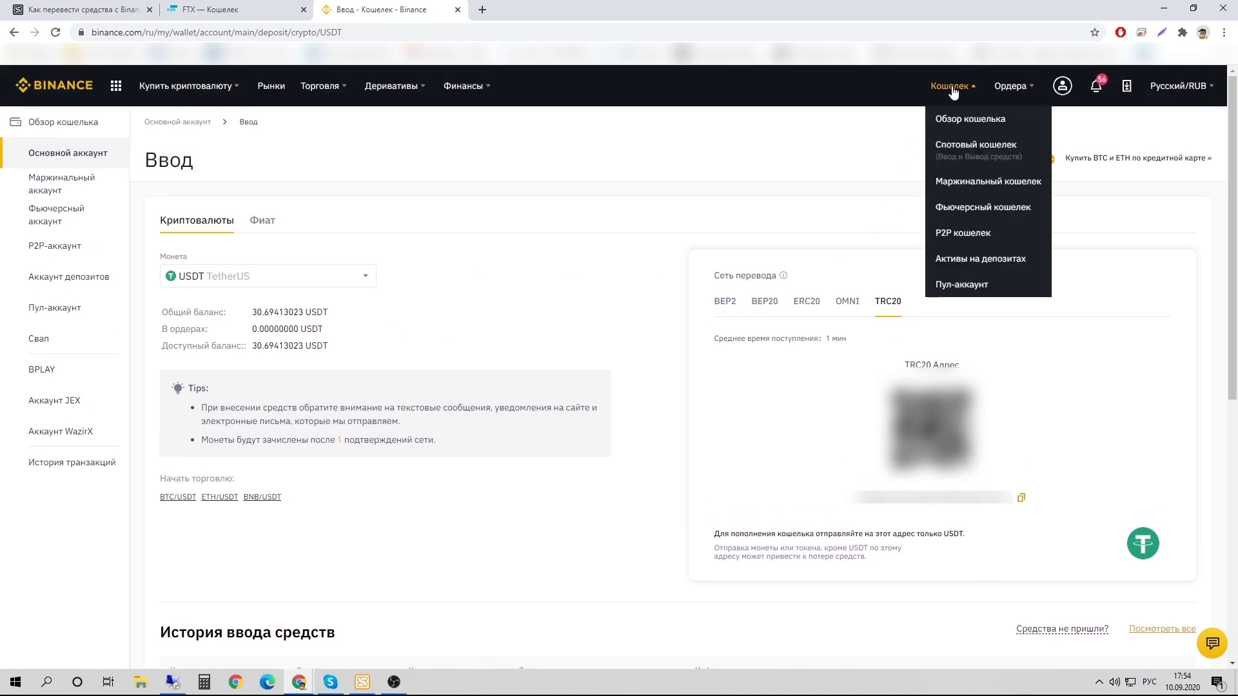
pyautogui.click(958, 117)
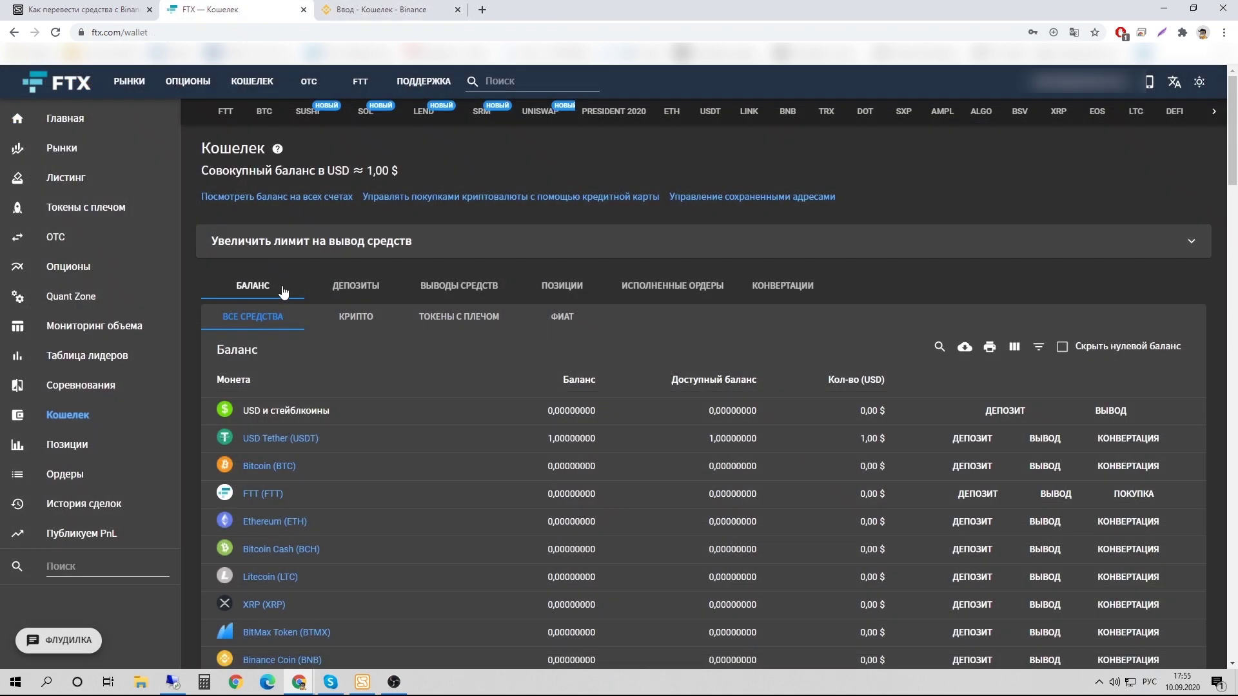
# Step: Check FTX's ВЫВОДЫ СРЕДСТВ history to confirm the 20 USDT withdrawal is Completed
pyautogui.click(369, 292)
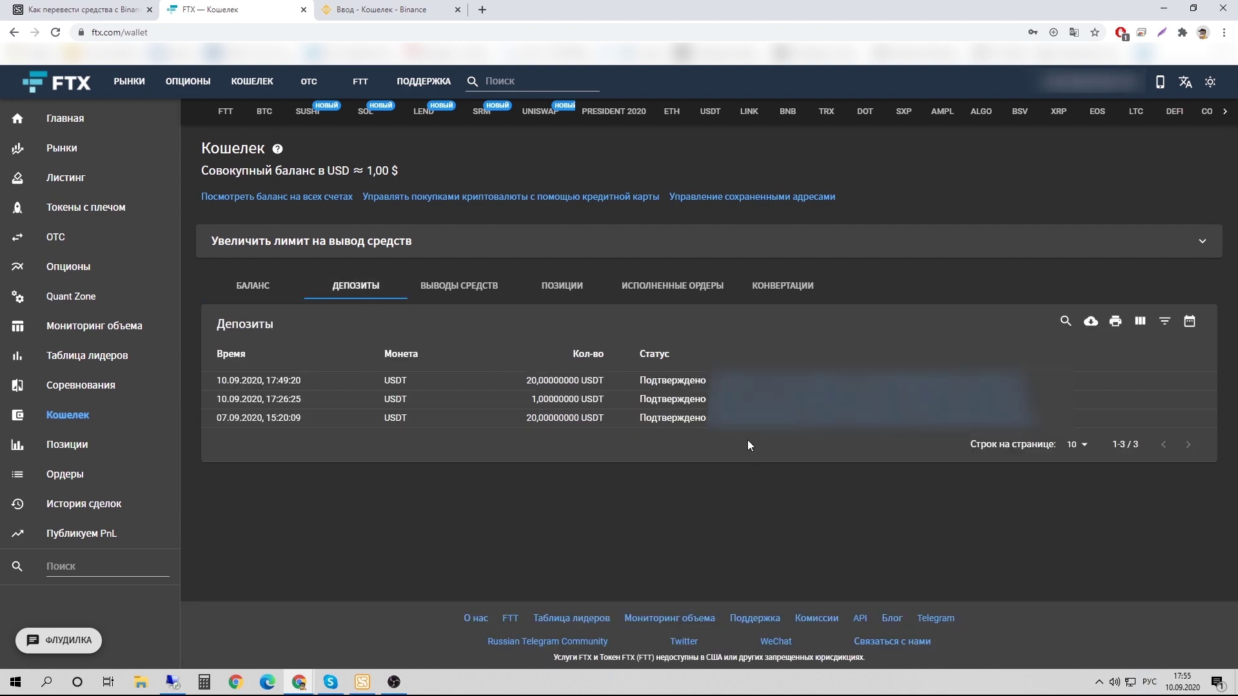
pyautogui.click(477, 285)
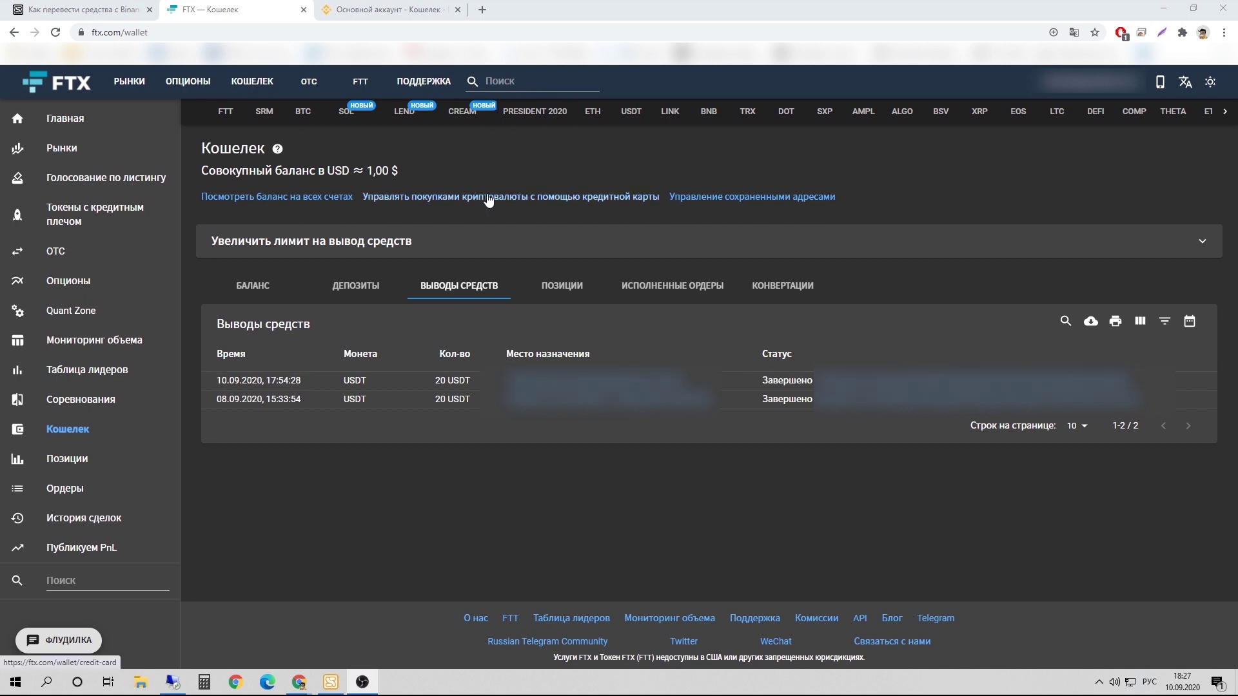
pyautogui.click(413, 17)
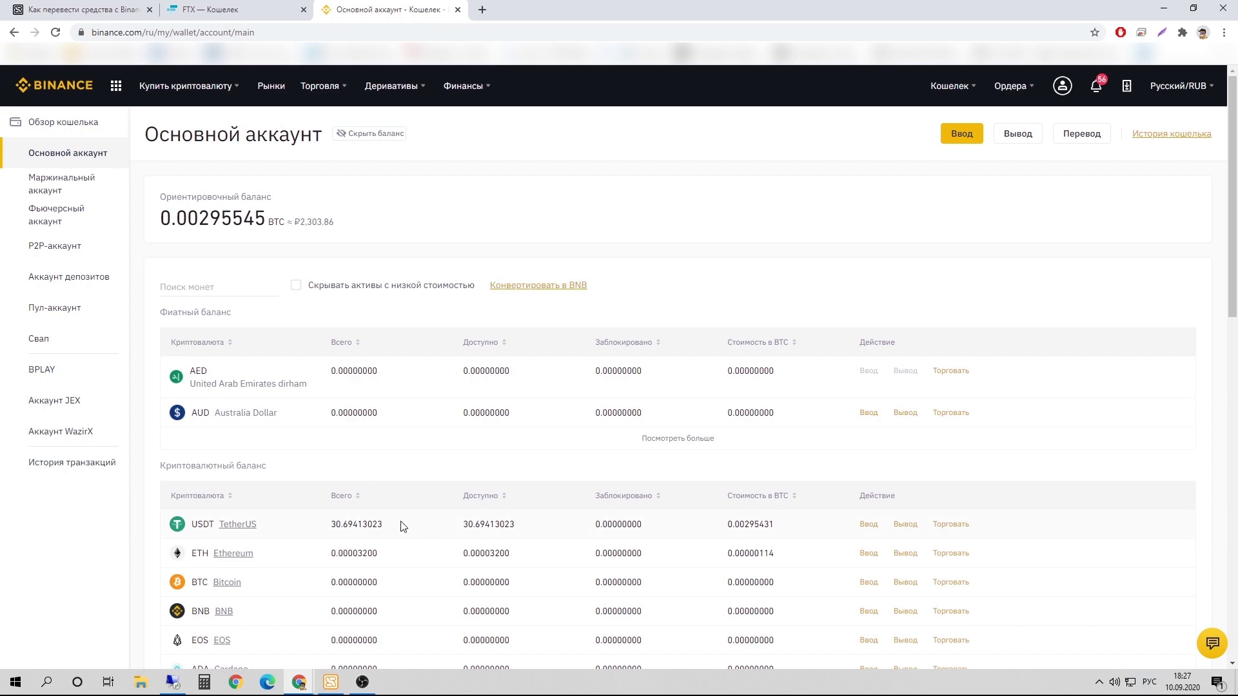
# Step: Reload Binance and check the Спотовый кошелек deposit history for the completed 20 USDT deposit
pyautogui.press('F5')
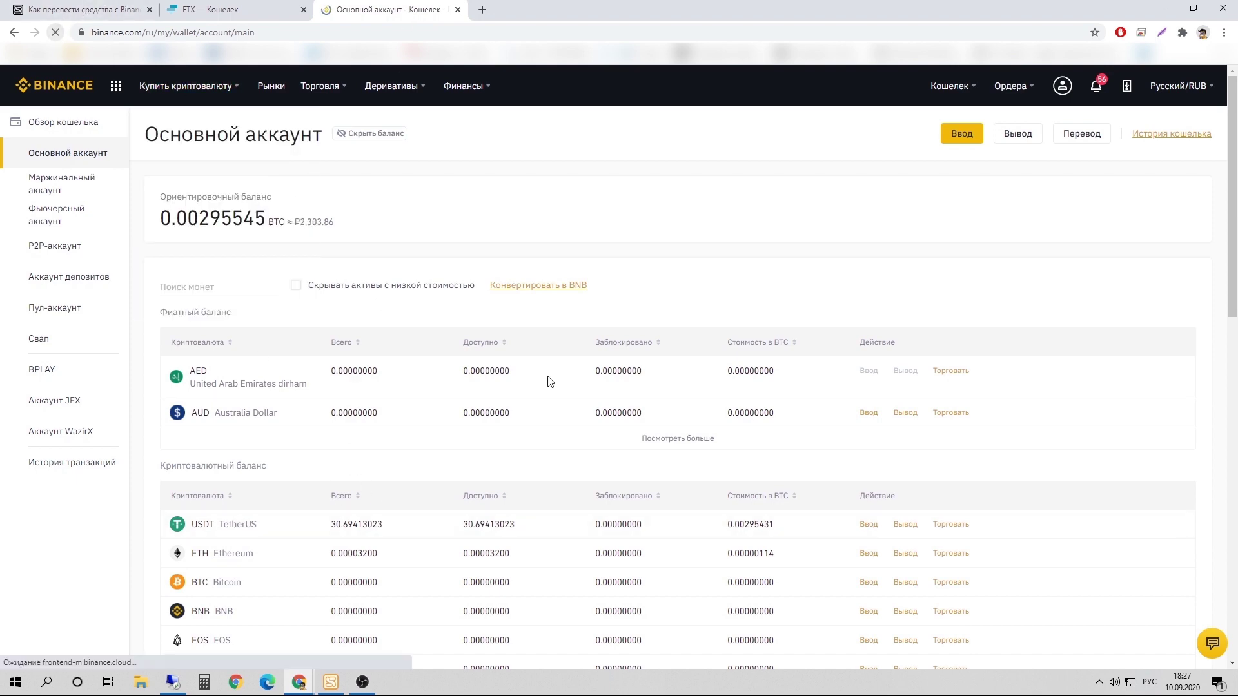
pyautogui.moveTo(949, 90)
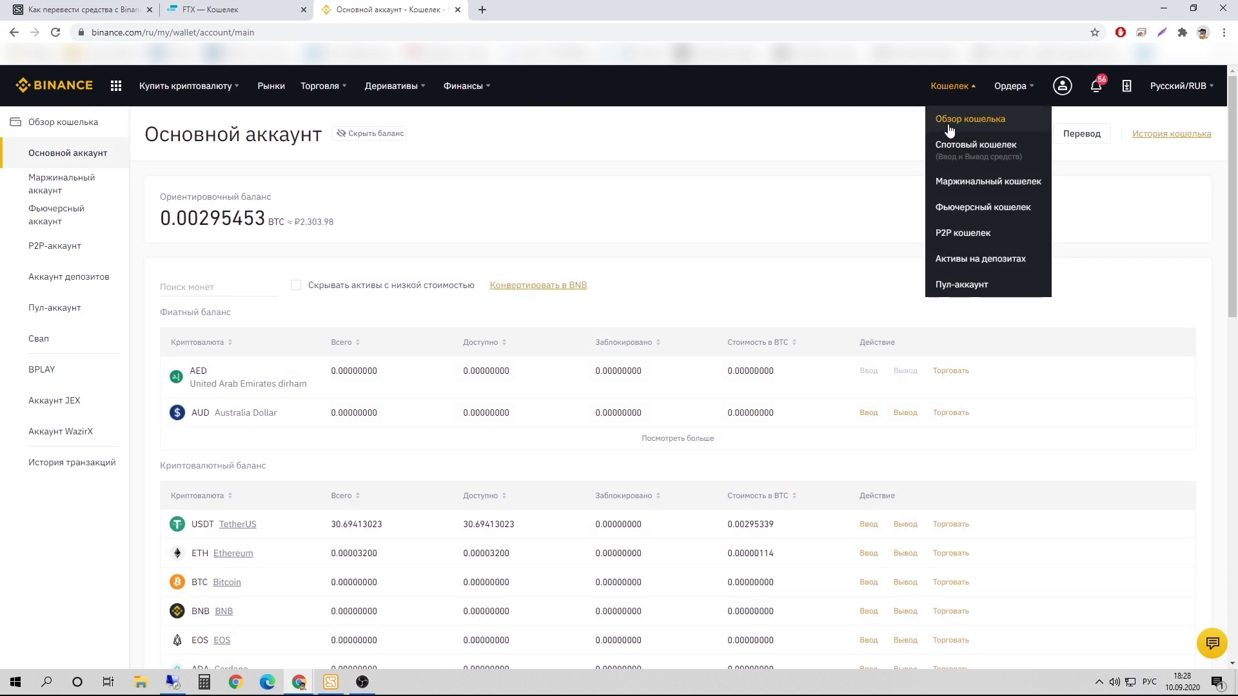
pyautogui.click(953, 149)
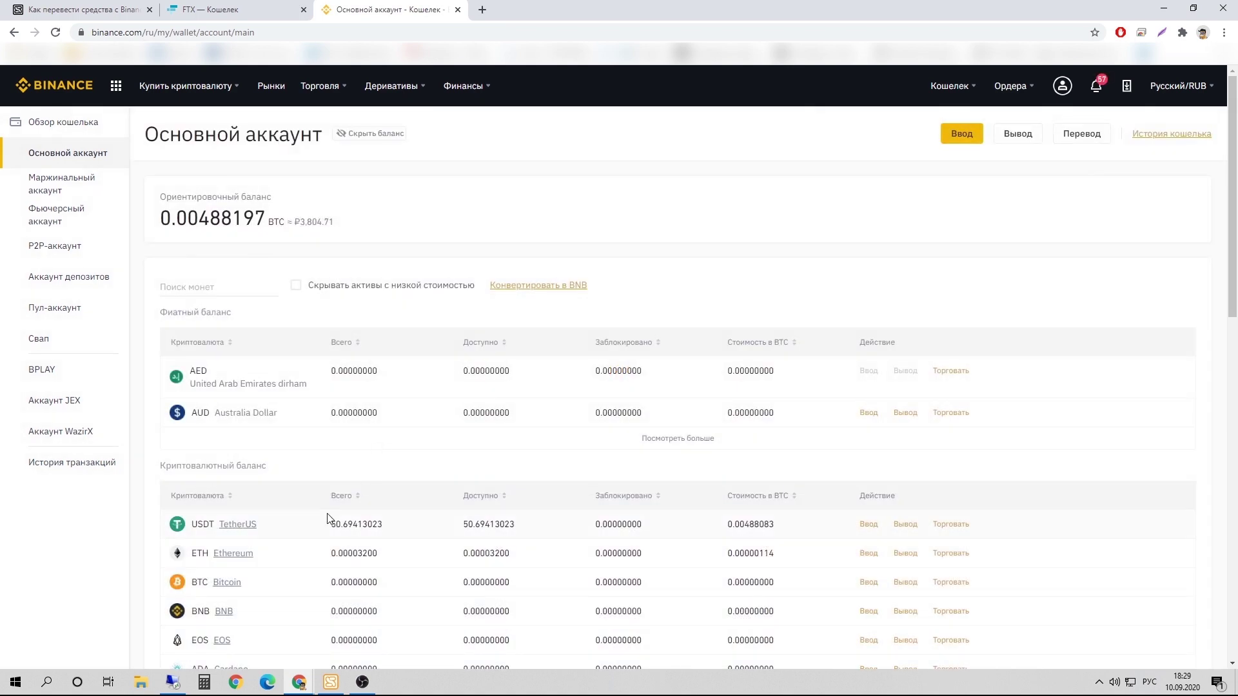
pyautogui.click(965, 137)
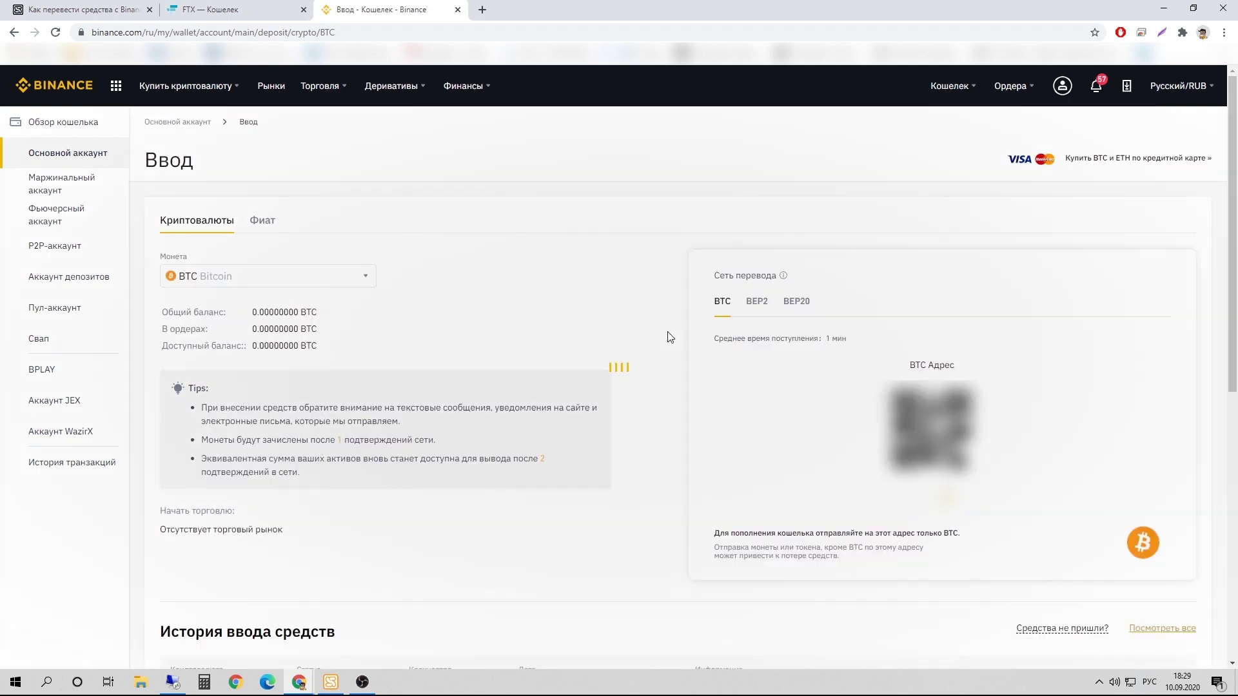
pyautogui.scroll(-3, 551, 542)
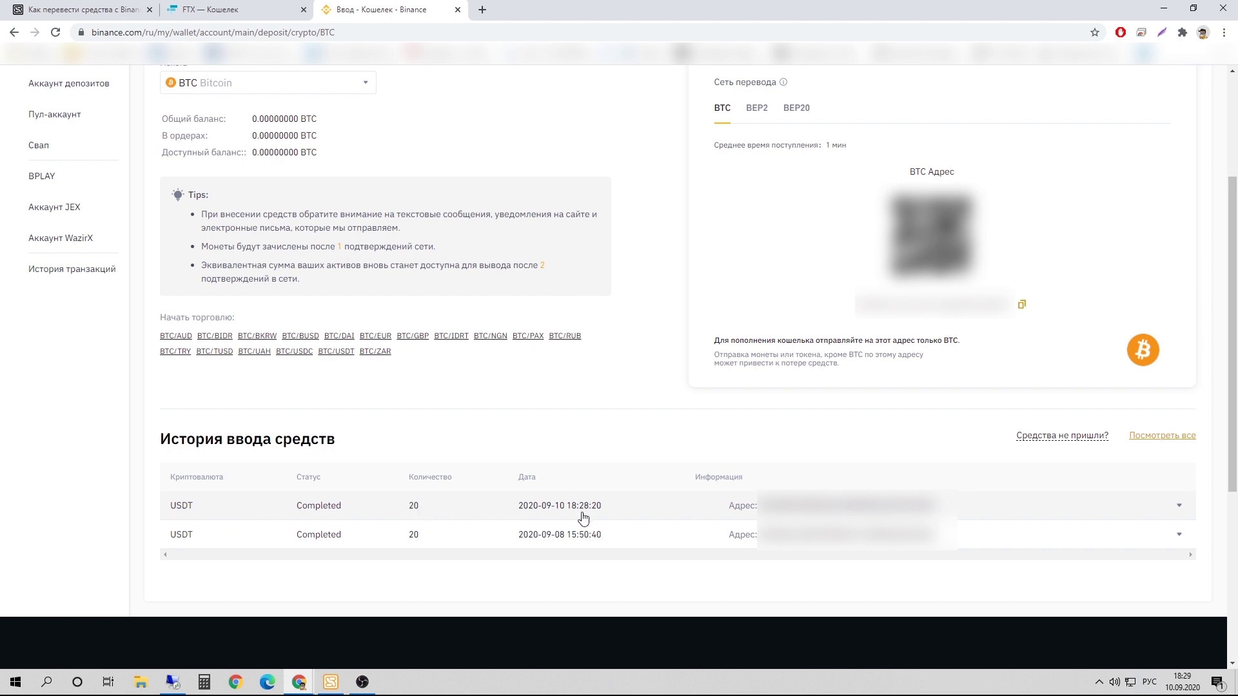
pyautogui.scroll(3, 583, 517)
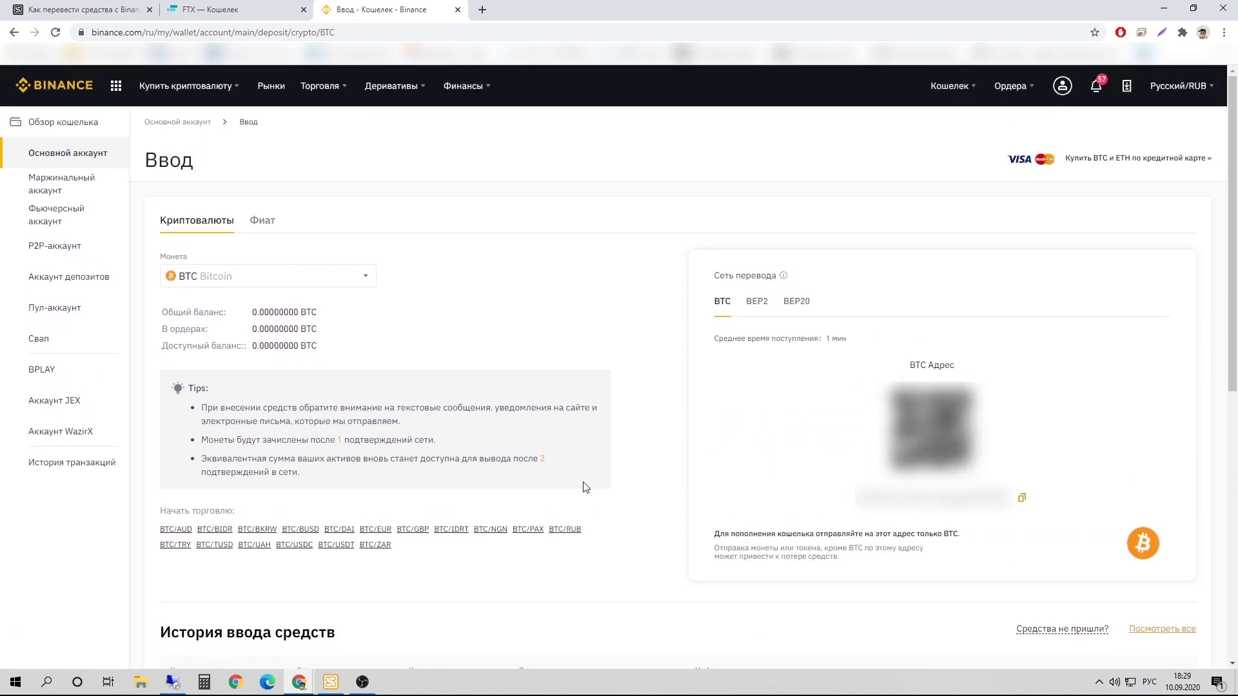